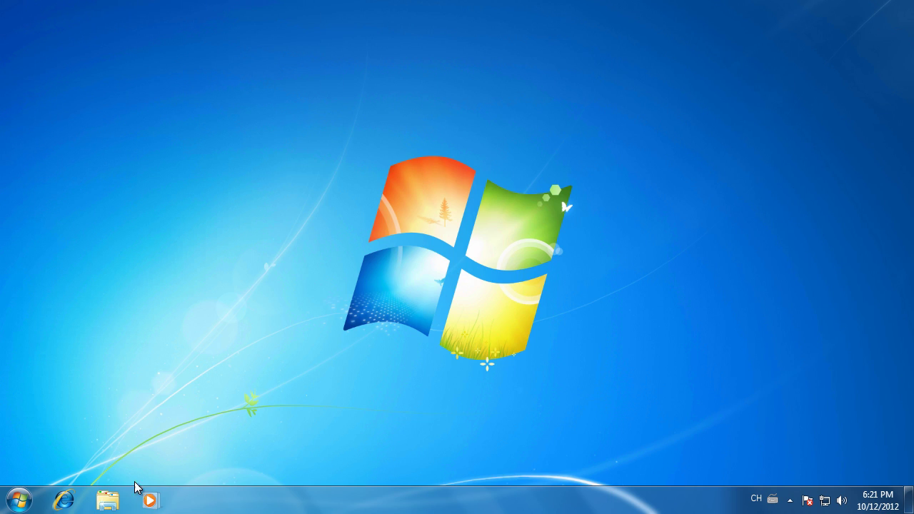
Step: In Folder Options, show hidden files, folders and drives and extensions for known file types
left_click(112, 504)
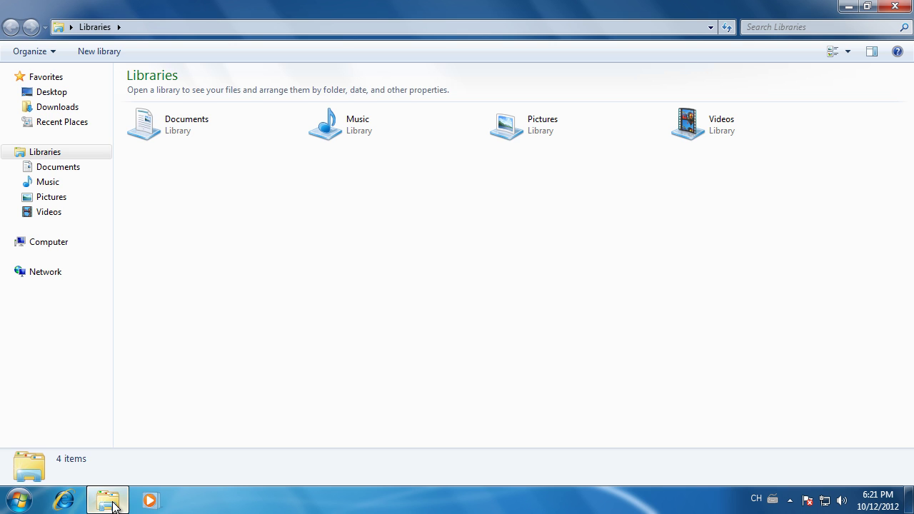
key("alt")
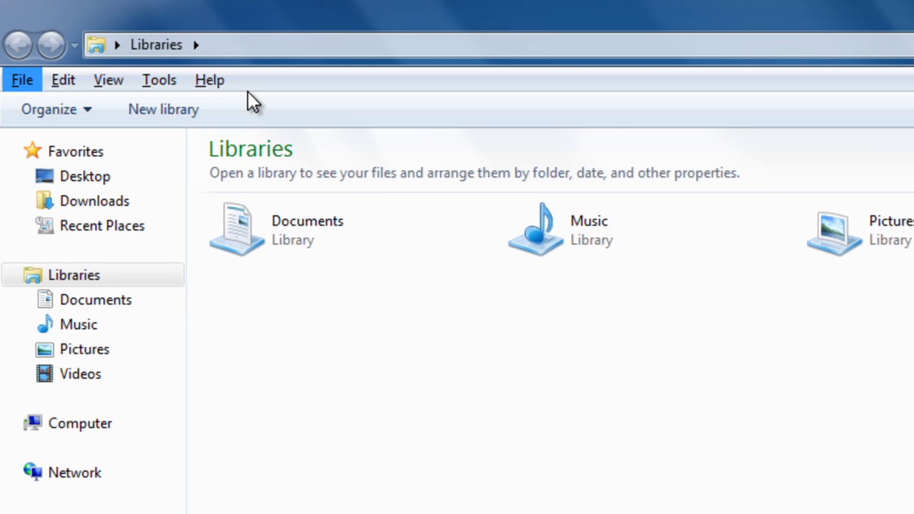
left_click(158, 80)
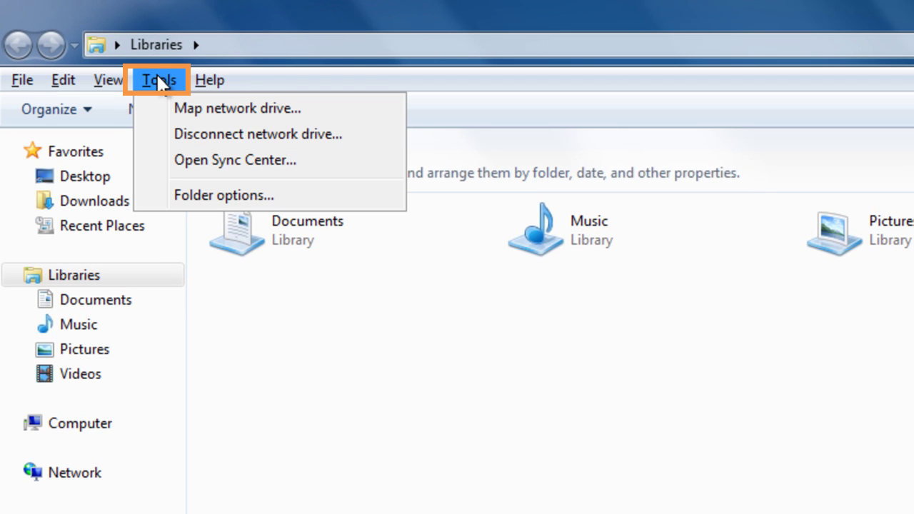
left_click(205, 203)
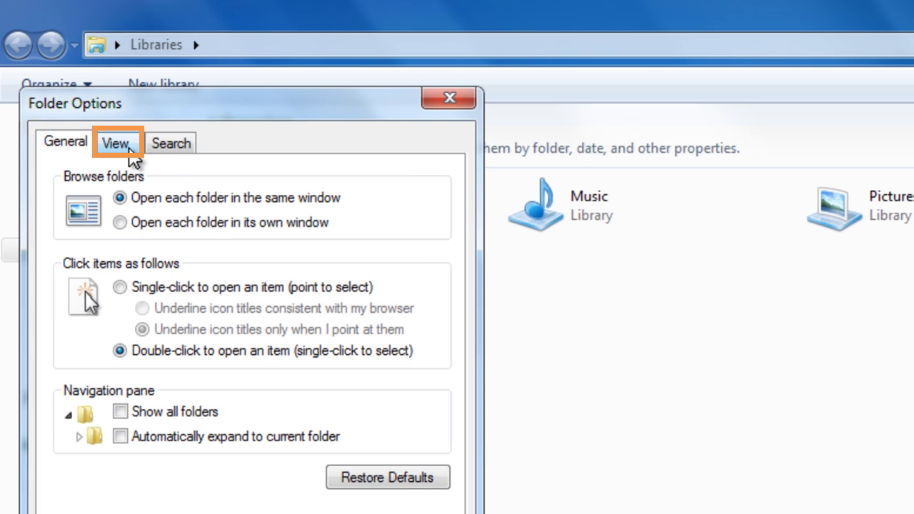
left_click(129, 149)
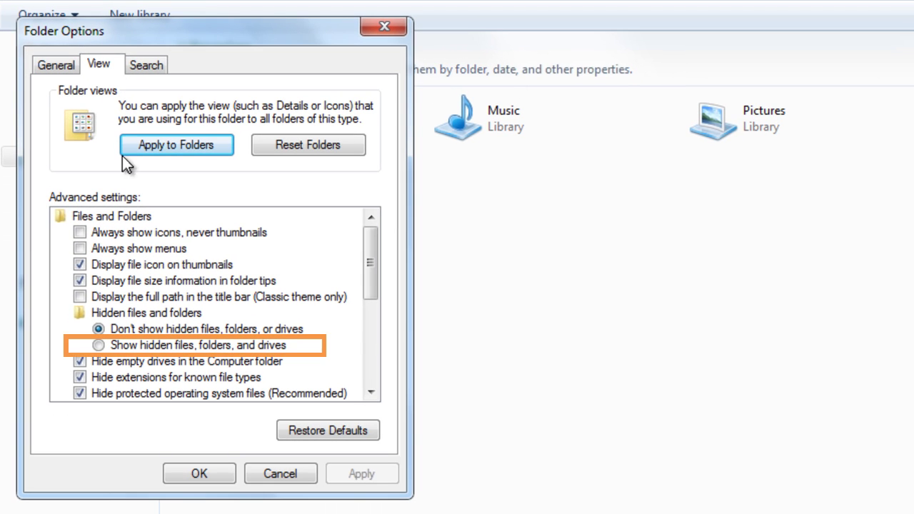
left_click(99, 346)
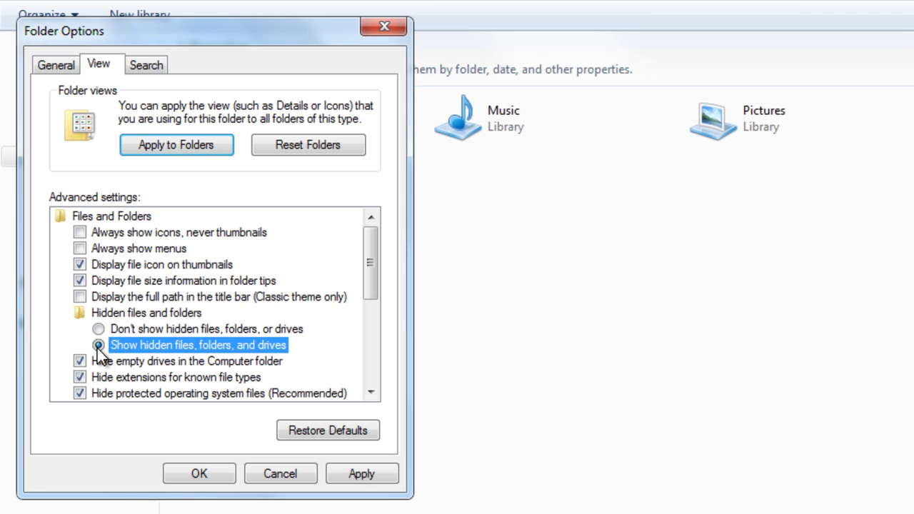
left_click(80, 377)
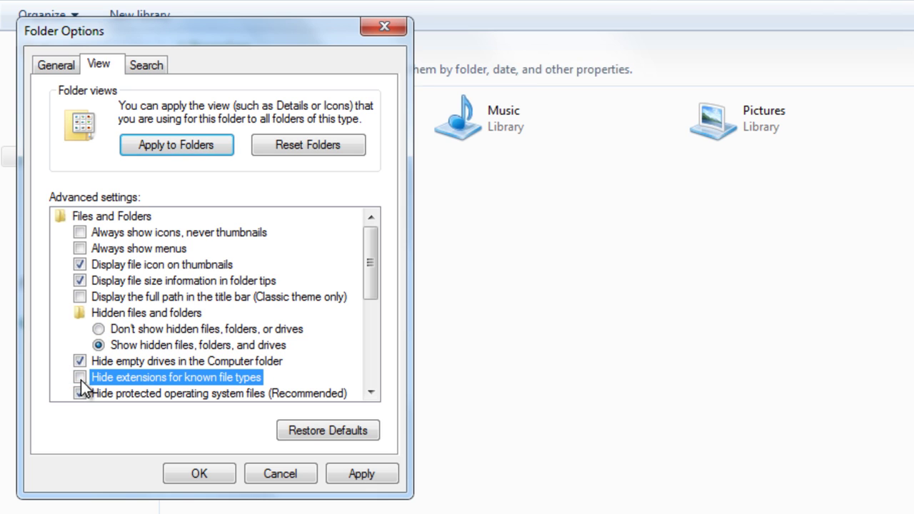
left_click(201, 474)
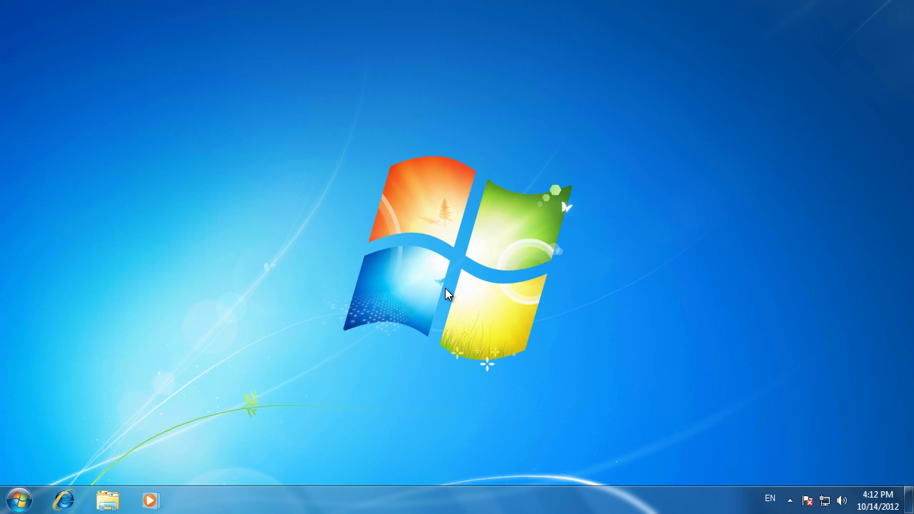
Step: Open the C:\Windows\Installer folder by running 'installer'
left_click(20, 501)
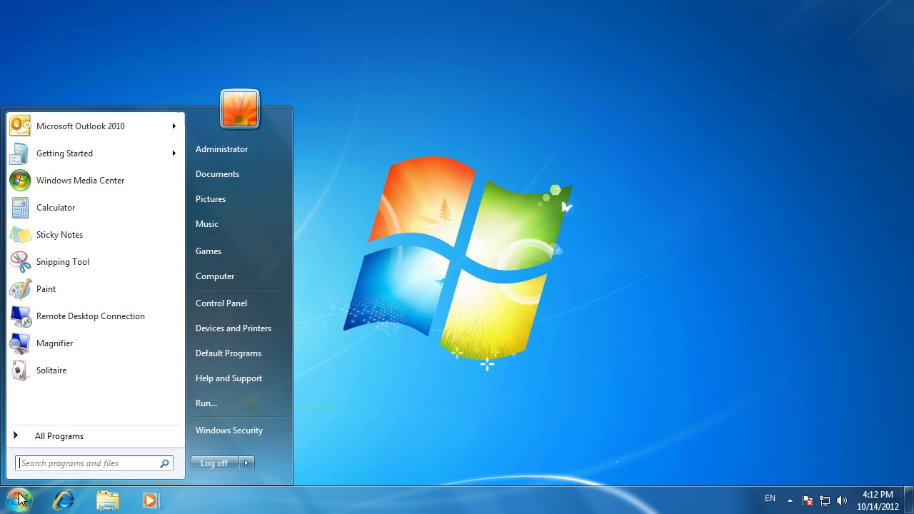
type("run")
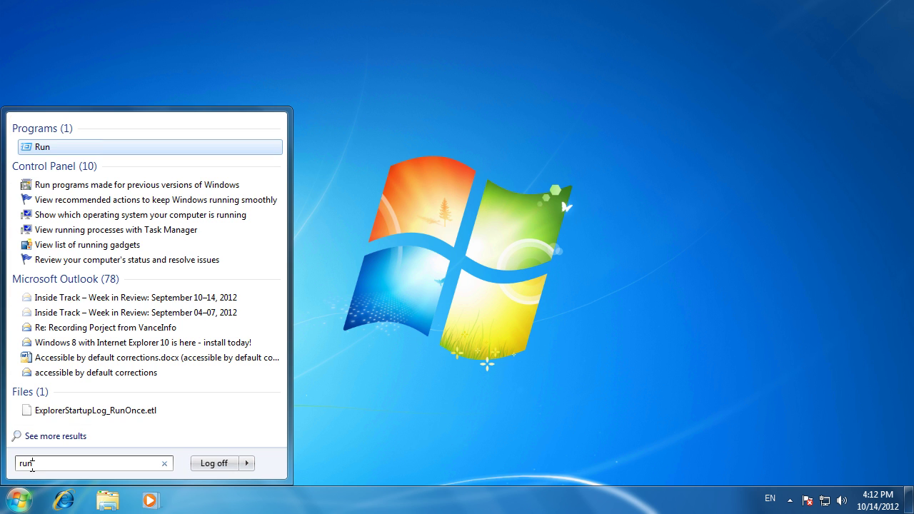
left_click(41, 147)
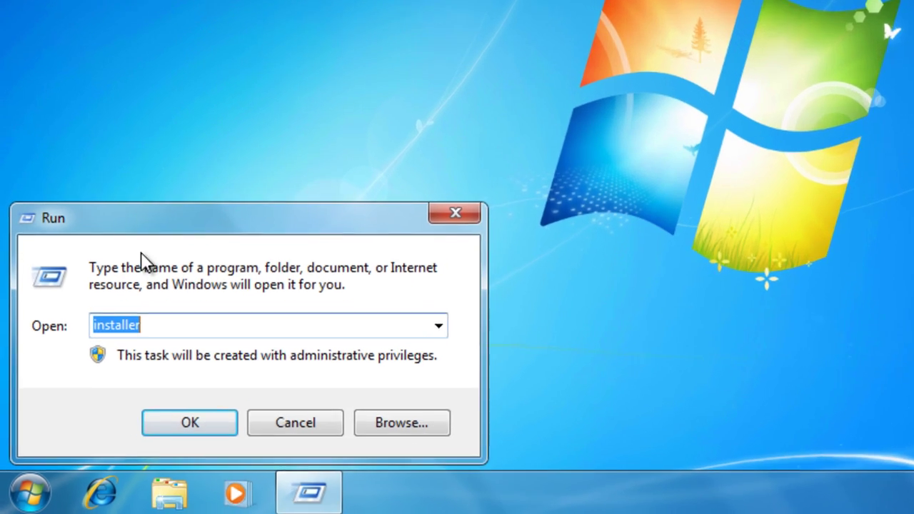
type("installer")
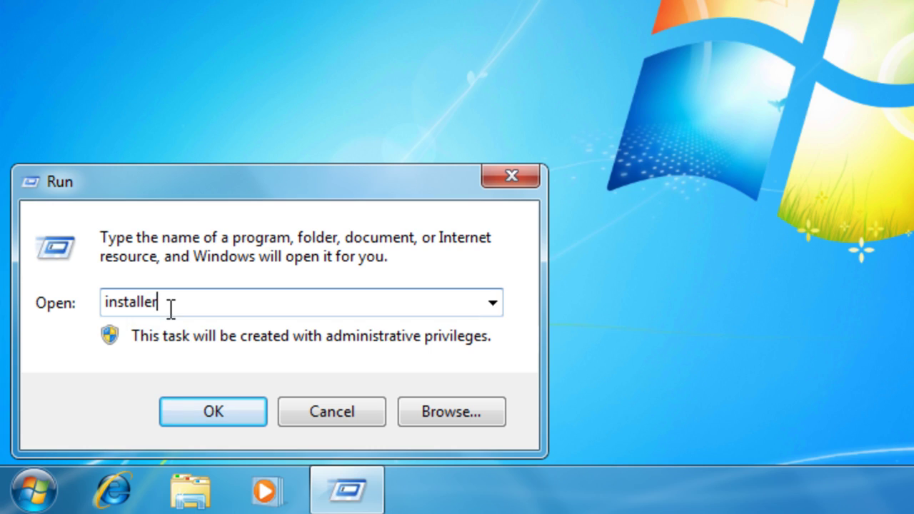
left_click(212, 411)
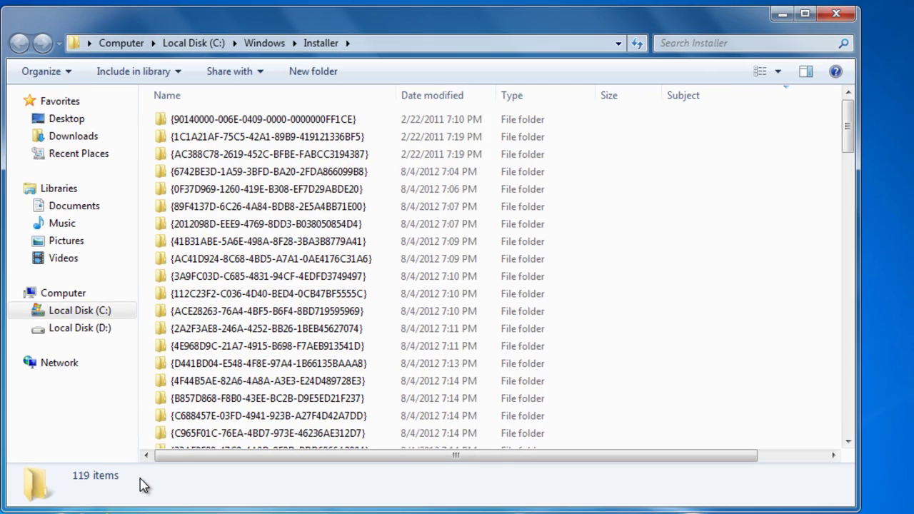
Step: Bring up the Choose Details dialog for the Installer folder's columns
key("alt")
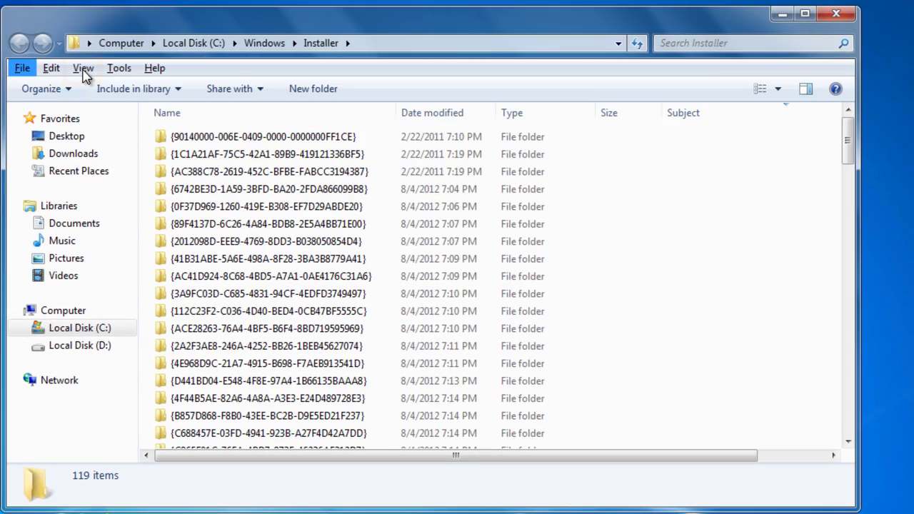
left_click(83, 69)
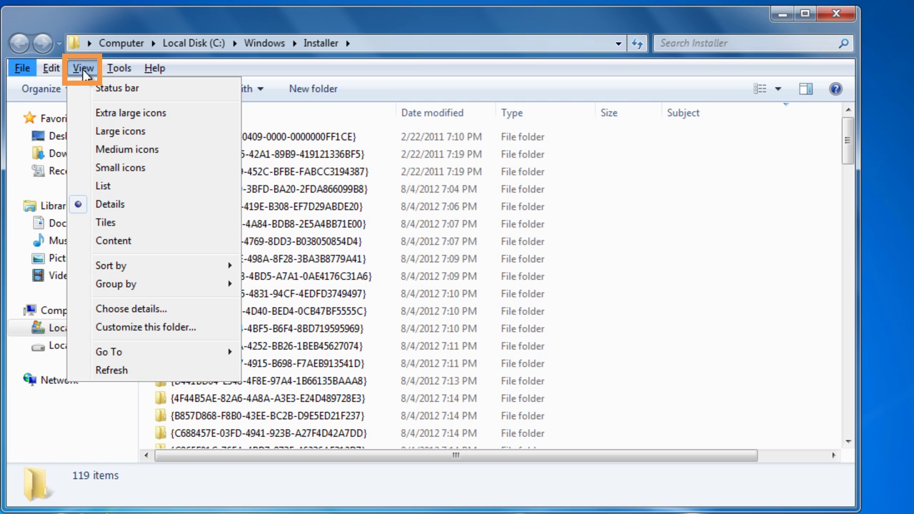
left_click(143, 311)
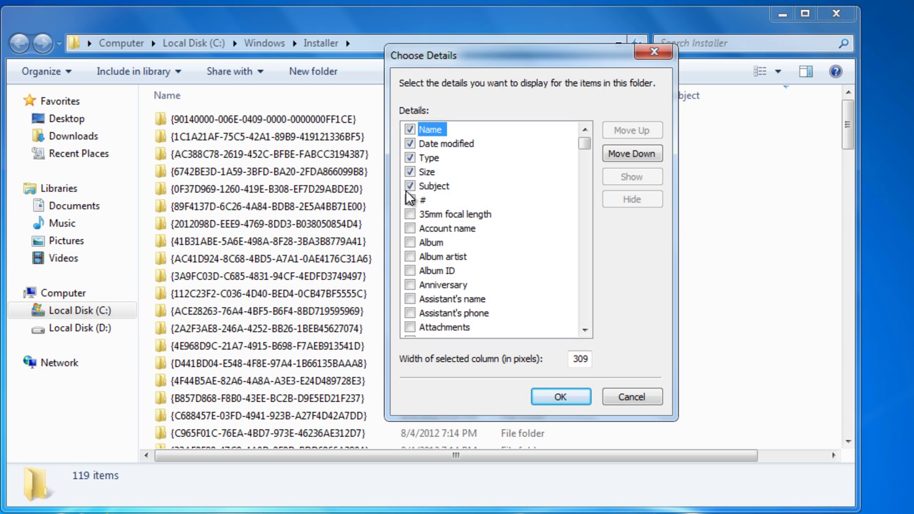
Step: Add the Subject column, sort the installer files by Subject, and scroll to the Office entries
left_click(560, 398)
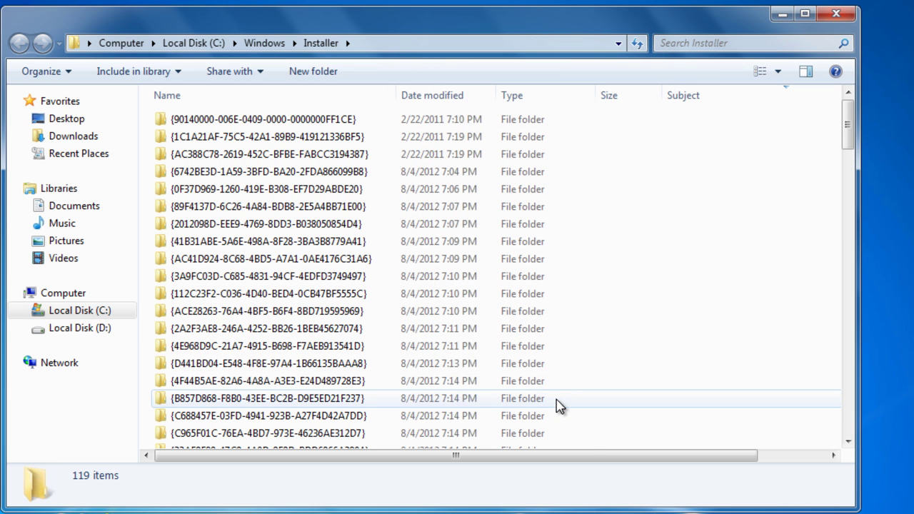
left_click(743, 102)
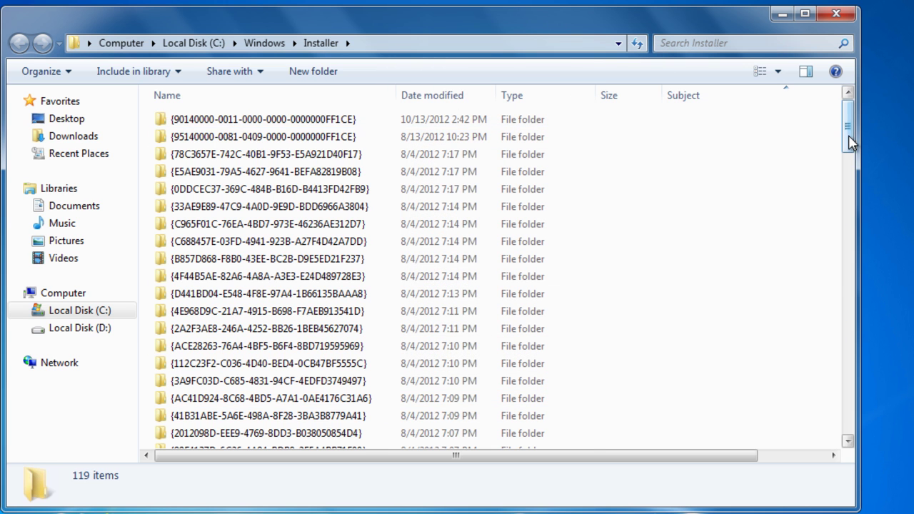
scroll(826, 128, "down", 12)
scroll(838, 260, "down", 6)
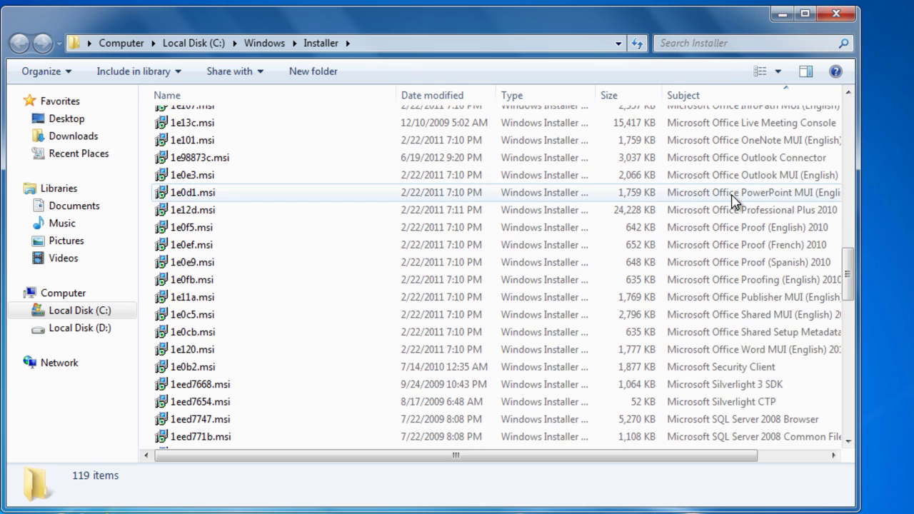
Step: Uninstall the 1e0d1.msi package for Office PowerPoint MUI (English) 2010
right_click(194, 199)
left_click(231, 244)
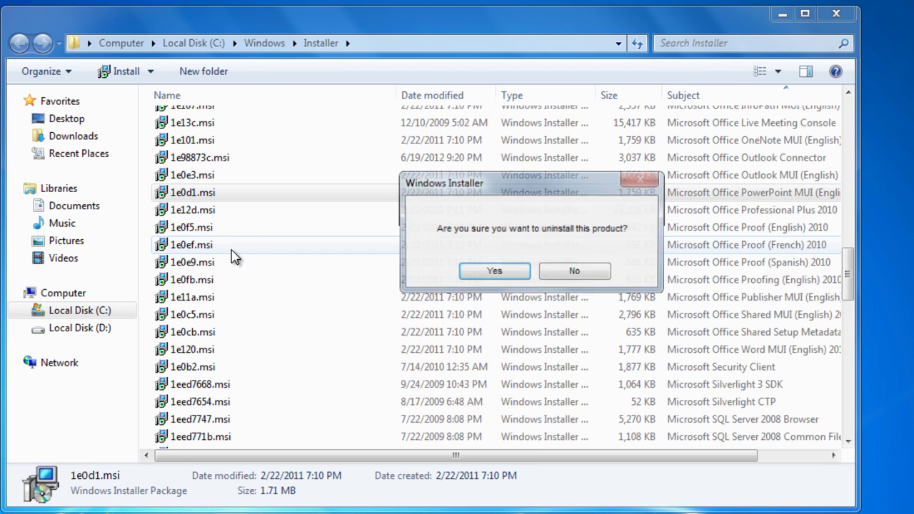
left_click(518, 274)
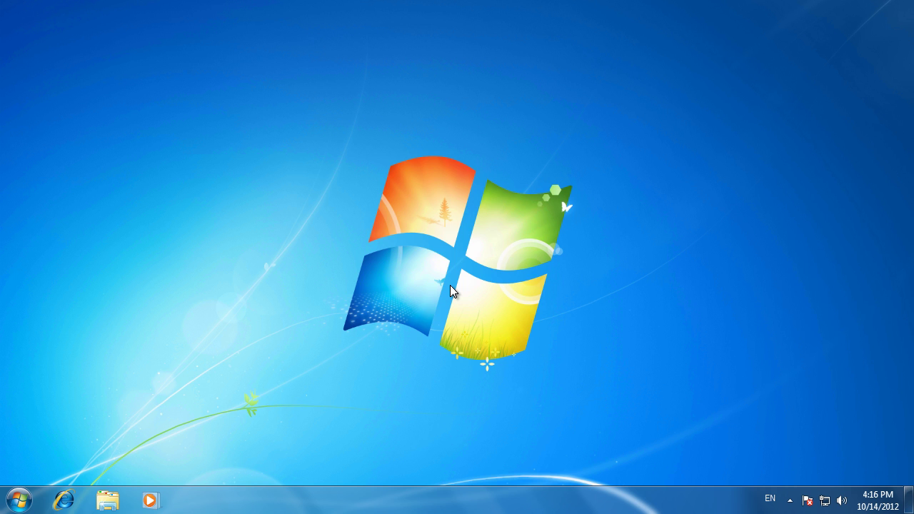
Step: Open the Services console by running services.msc
left_click(18, 501)
type("run")
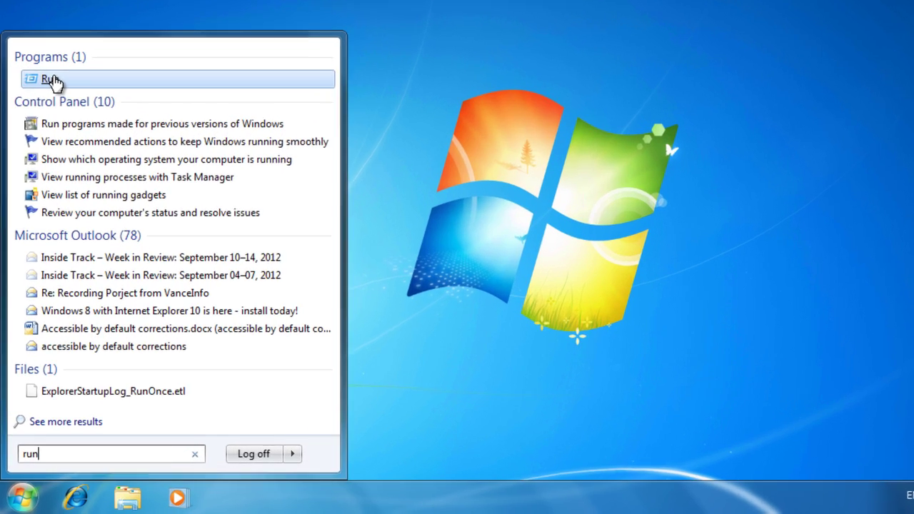
left_click(40, 147)
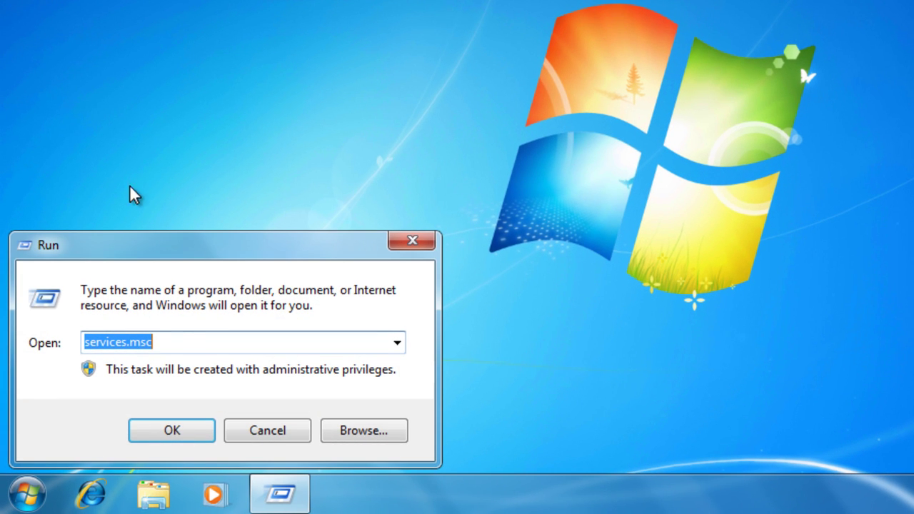
type("service")
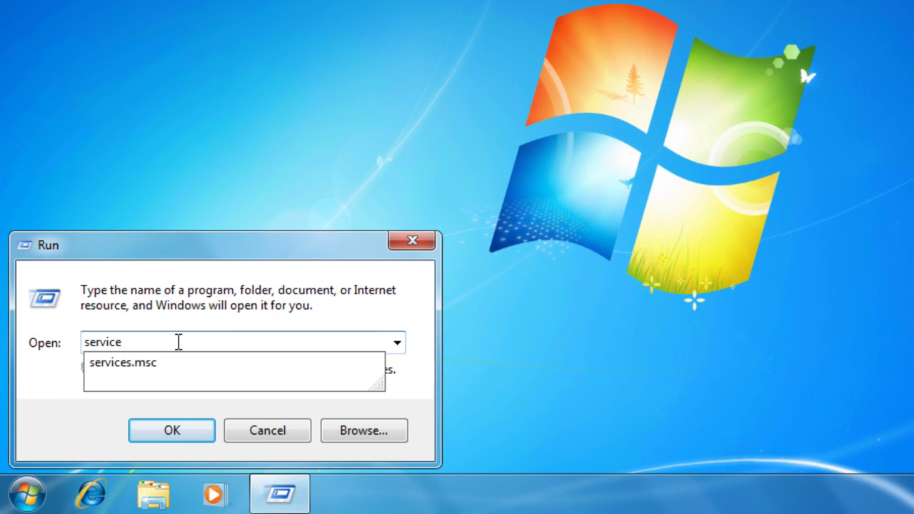
type("s.msc")
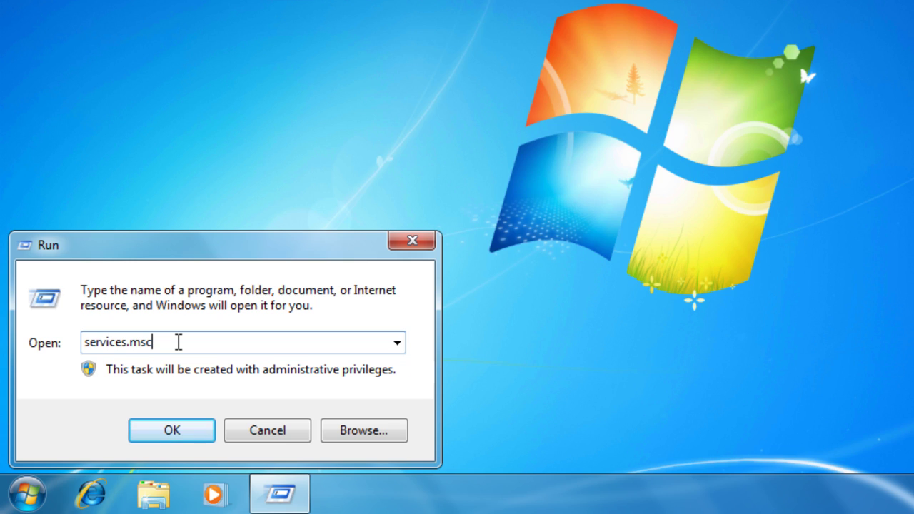
left_click(157, 432)
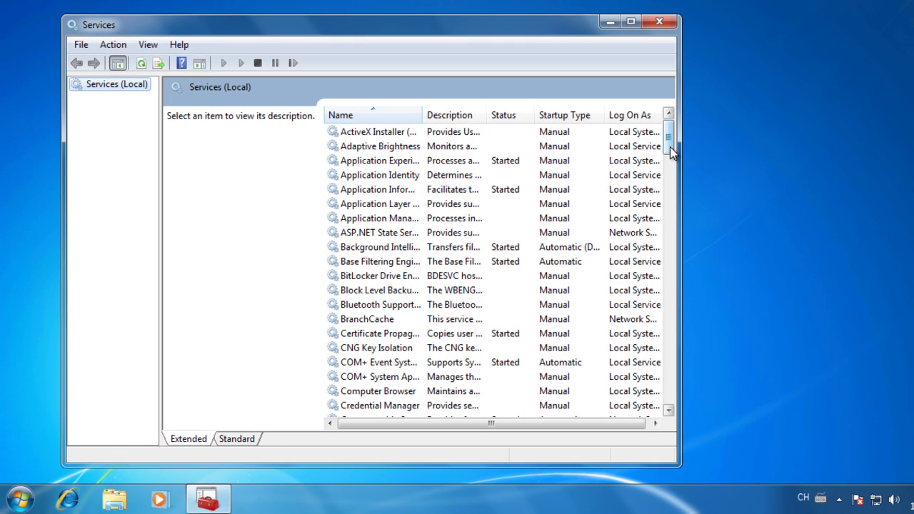
Step: Stop the Office Source Engine service and close Services
left_click_drag(670, 147, 664, 245)
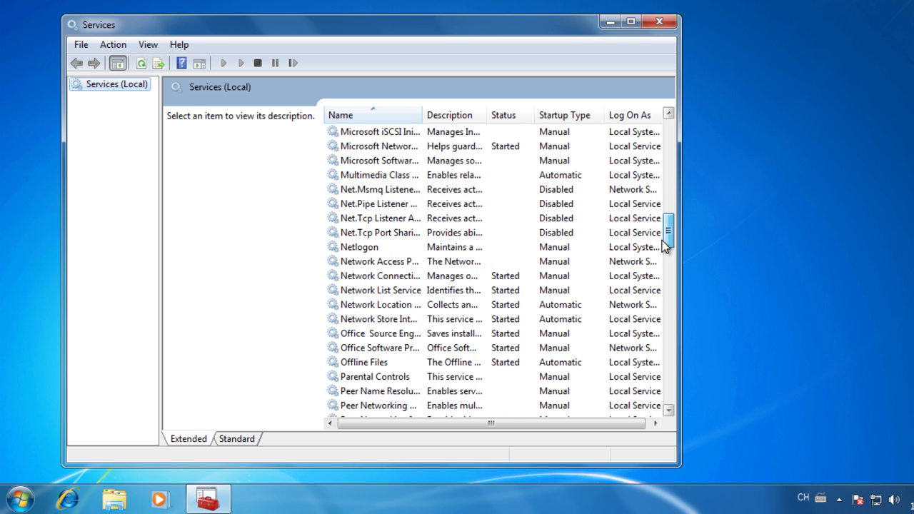
left_click(399, 337)
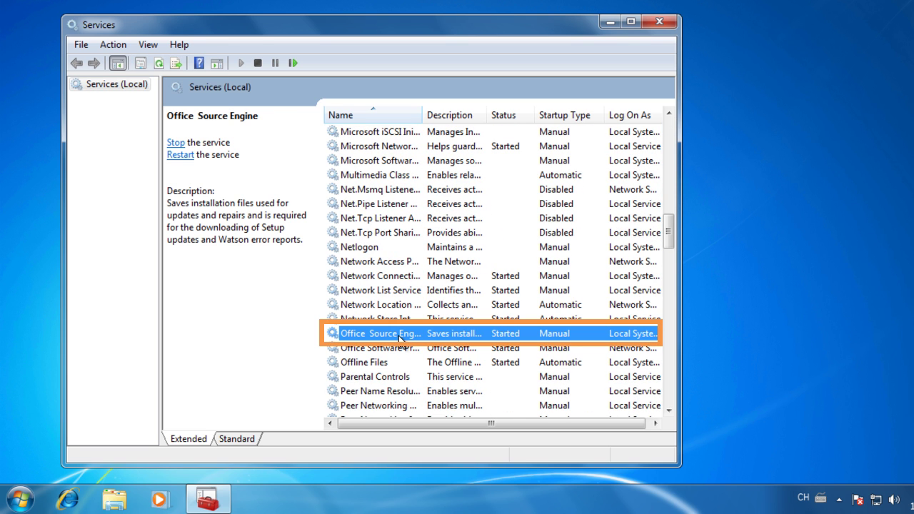
right_click(507, 339)
left_click(548, 187)
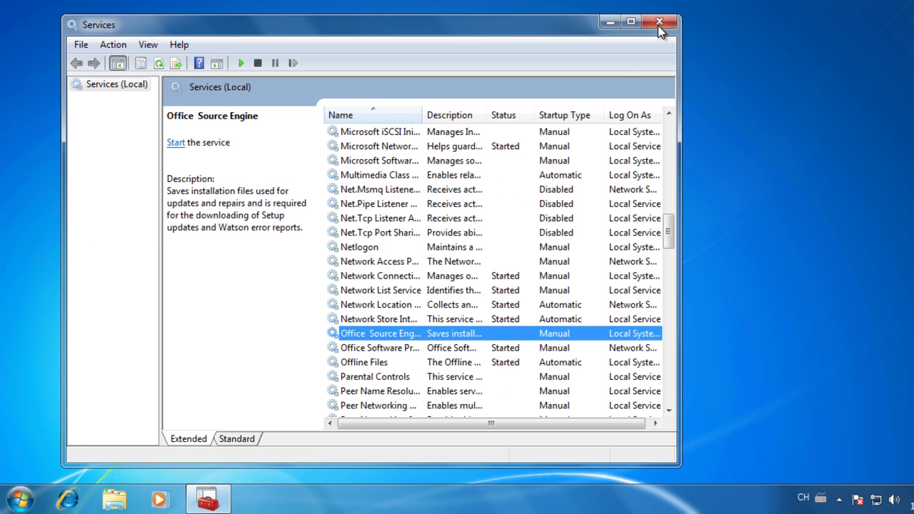
left_click(659, 22)
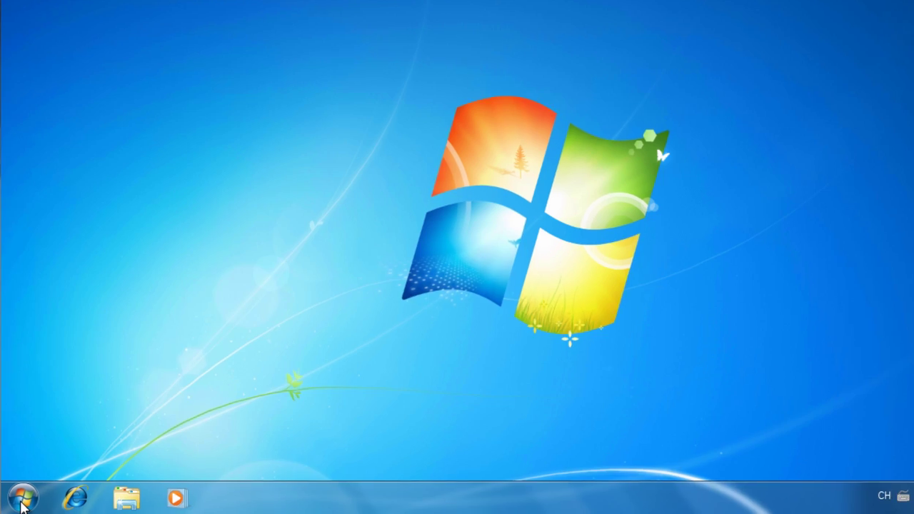
Step: Open the %CommonProgramFiles%\Microsoft Shared folder from the Run dialog
left_click(20, 500)
type("run")
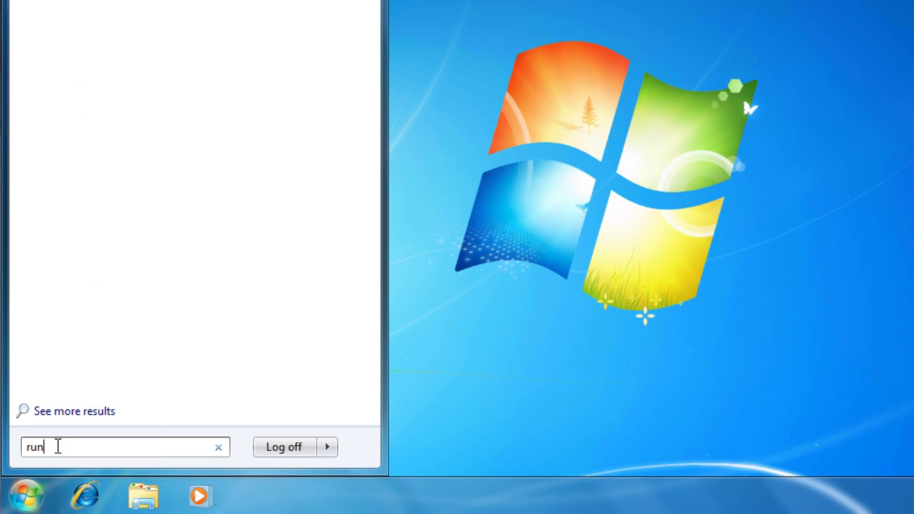
key("Return")
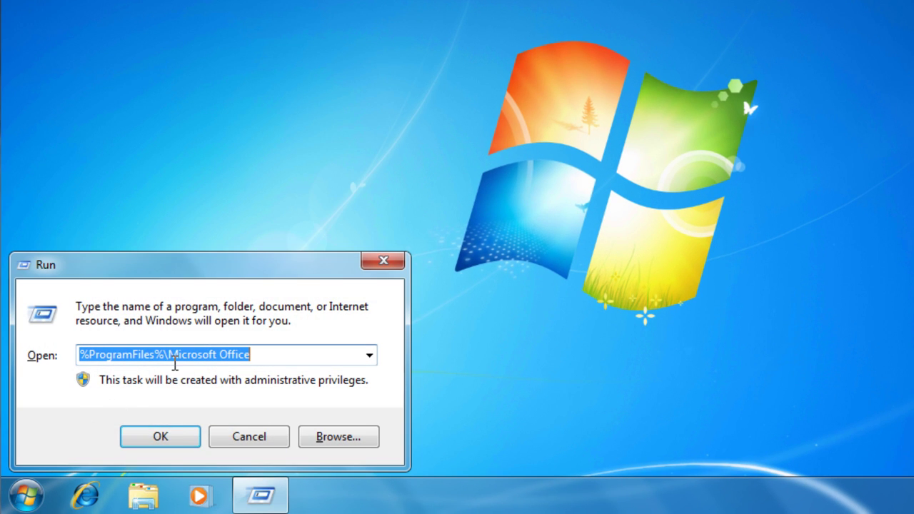
type("%CommonPro")
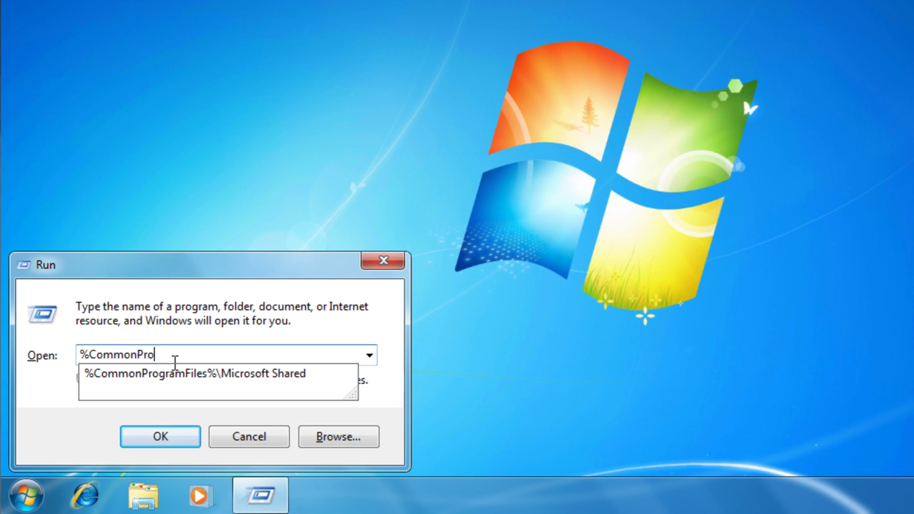
type("gramFiles%\\Microsof")
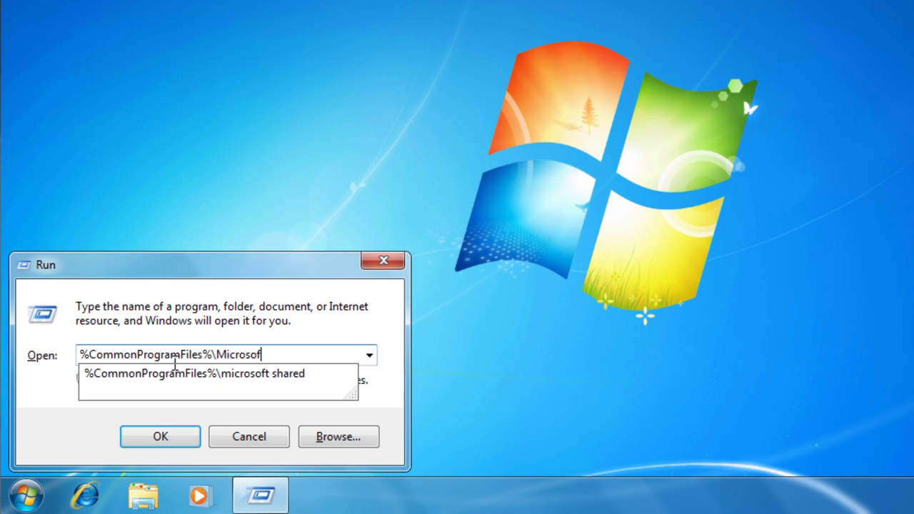
type("t Shared")
left_click(167, 438)
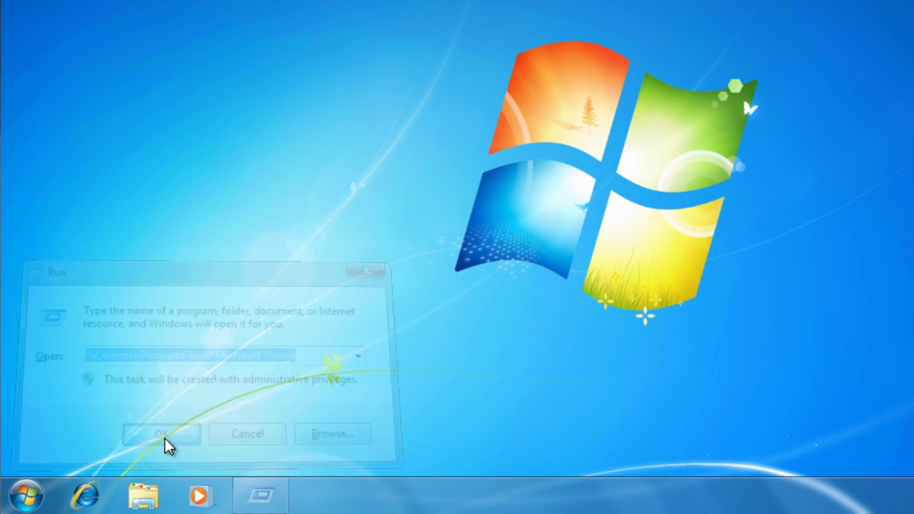
Step: Delete the OFFICE14 and Source Engine folders to the Recycle Bin
left_click(192, 288)
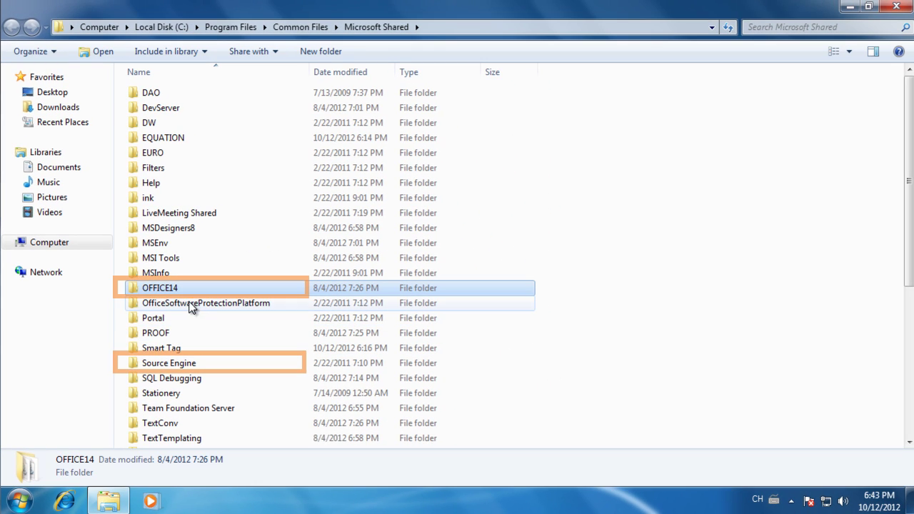
left_click(183, 366, "ctrl")
right_click(183, 366)
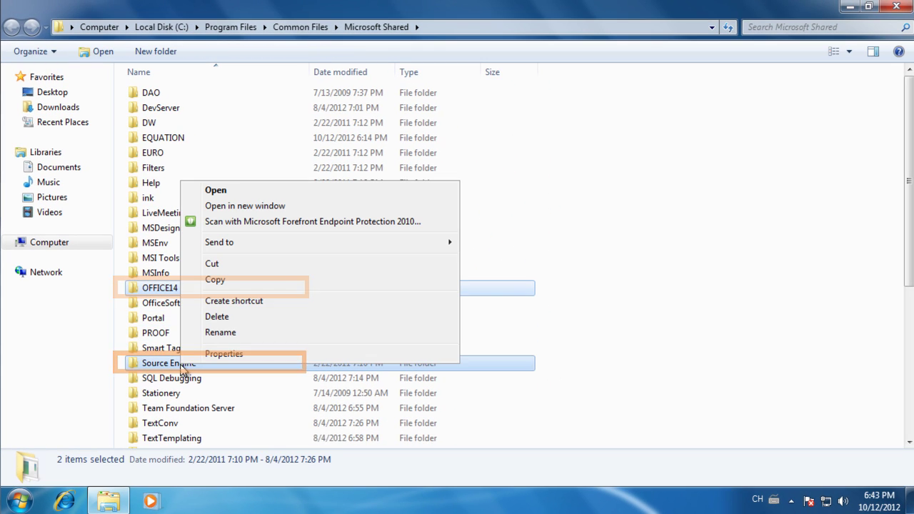
left_click(230, 322)
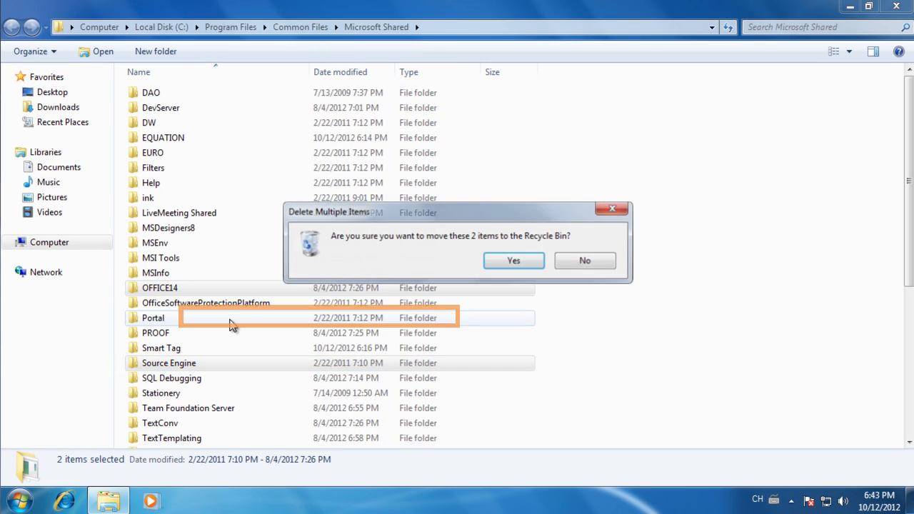
left_click(505, 262)
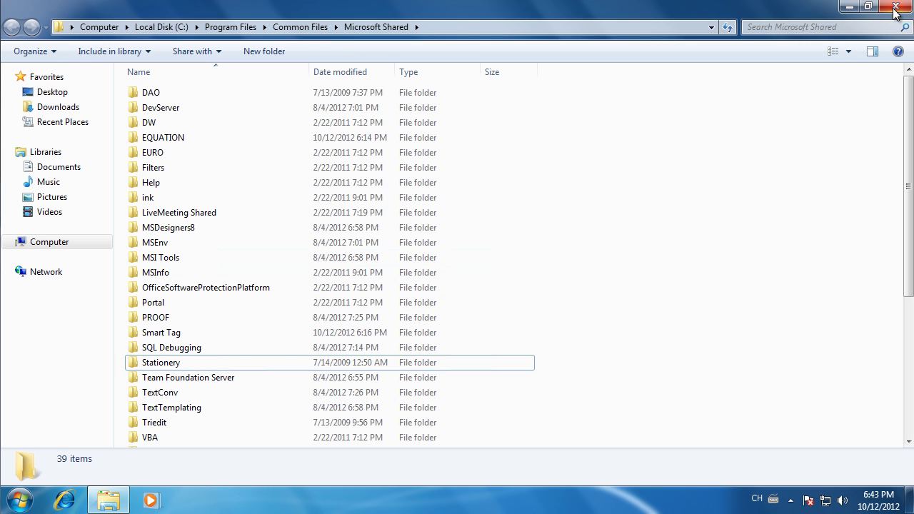
Step: Close Microsoft Shared and open %ProgramFiles%\Microsoft Office from the Run dialog
left_click(895, 8)
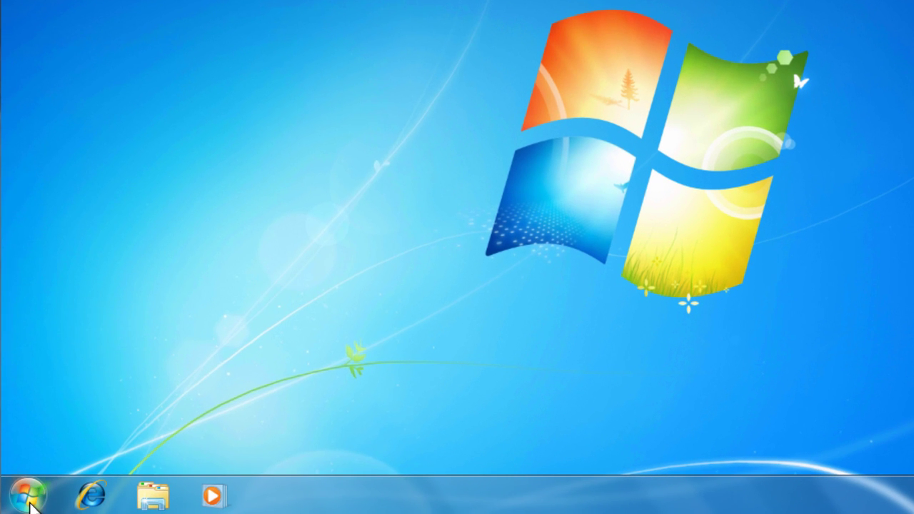
left_click(20, 497)
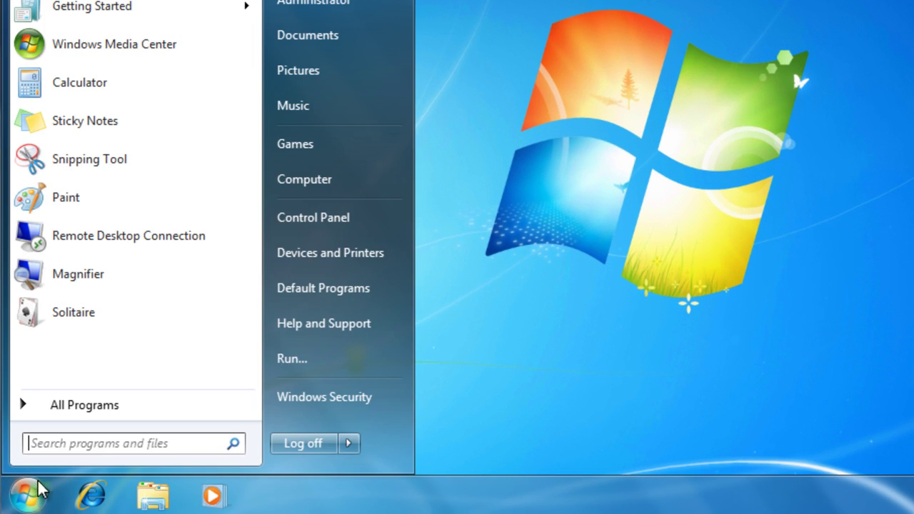
type("run")
key("Return")
type("%Progr")
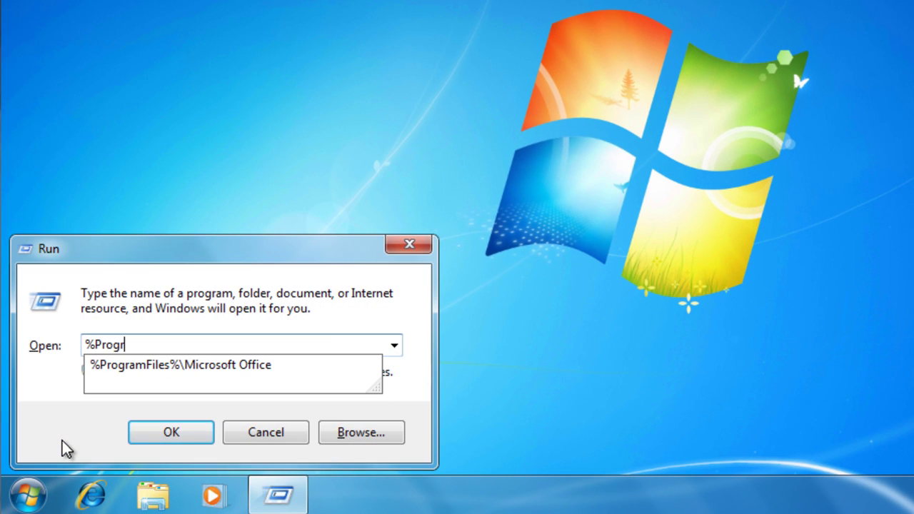
type("amFiles%\\Microsoft Office")
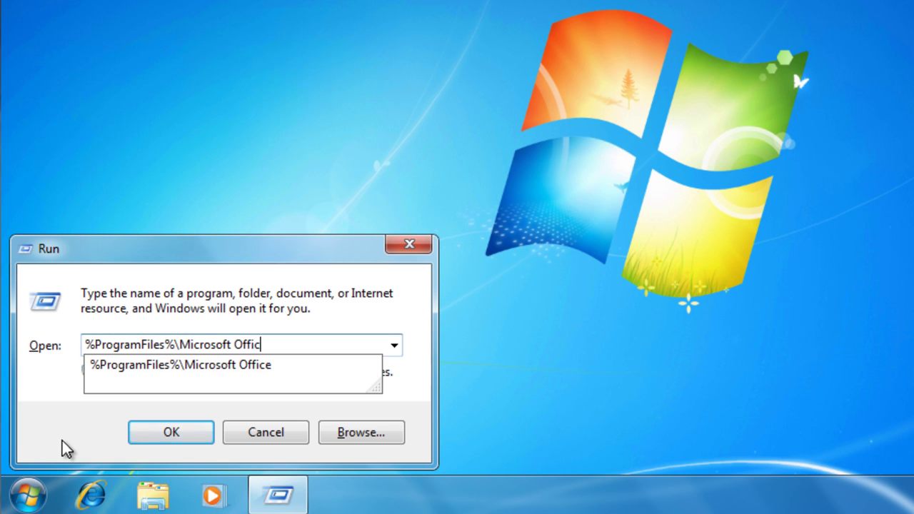
left_click(172, 442)
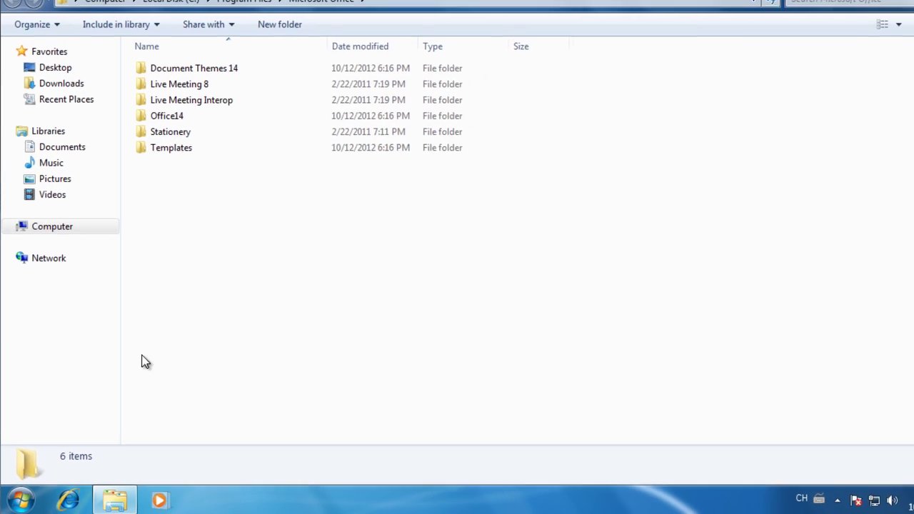
Step: Delete the Office14 folder to the Recycle Bin
left_click(228, 5)
right_click(226, 9)
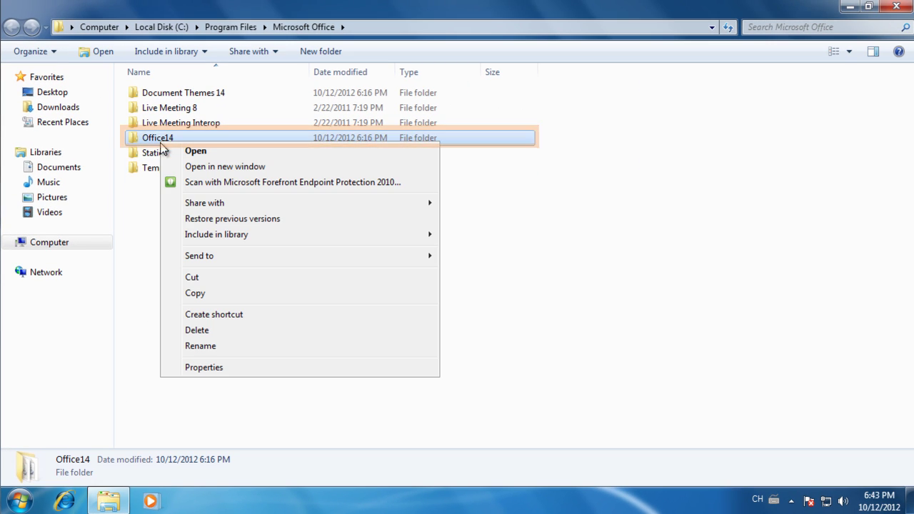
left_click(197, 331)
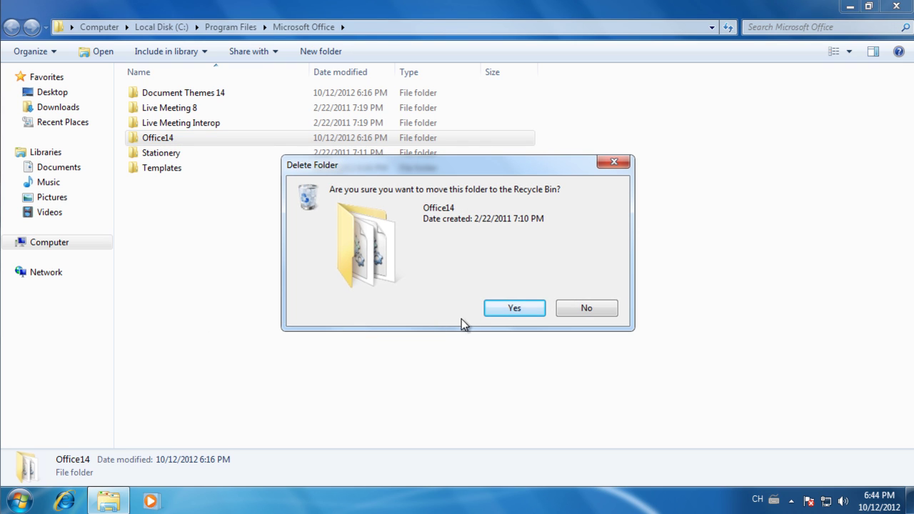
left_click(511, 308)
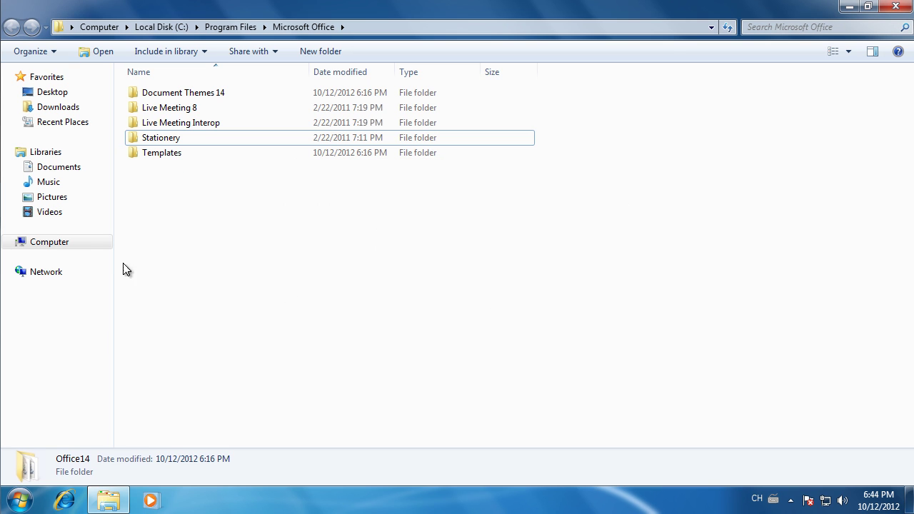
Step: Delete the MSOCache folder from Local Disk (C:)
left_click(71, 243)
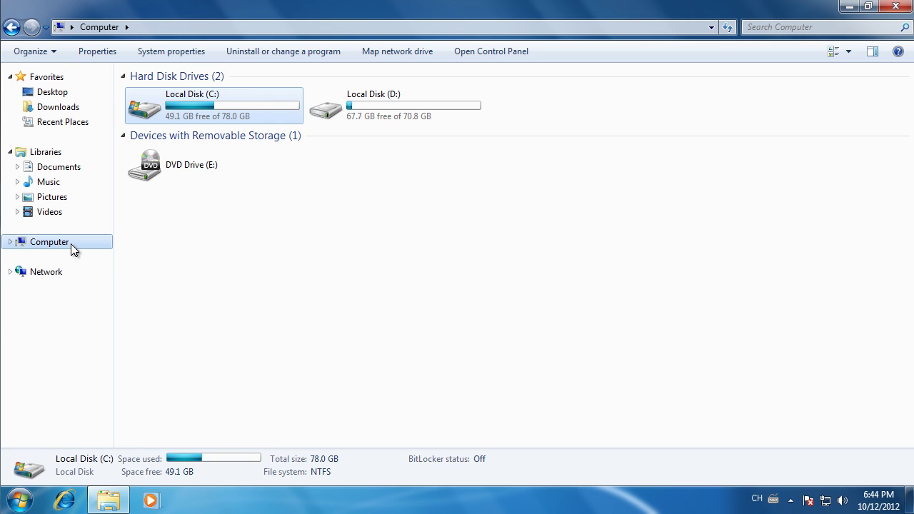
double_click(175, 116)
left_click(174, 111)
right_click(174, 111)
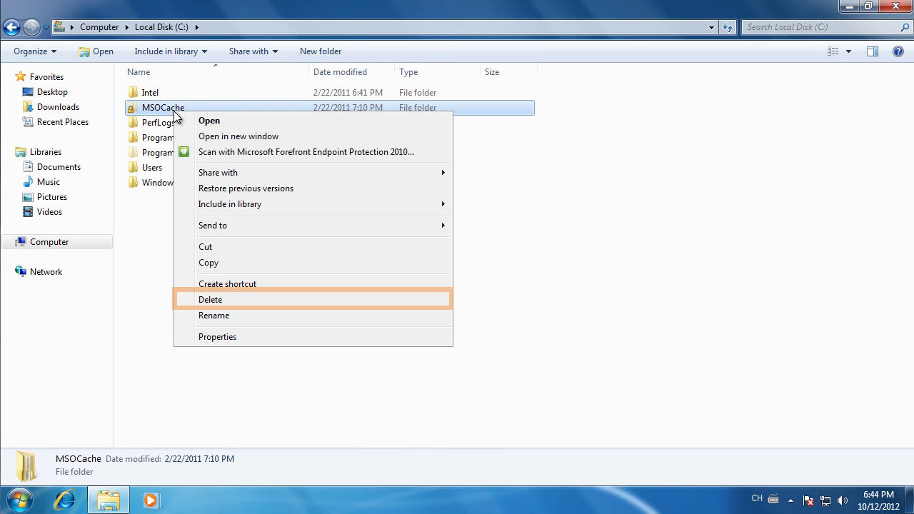
left_click(235, 303)
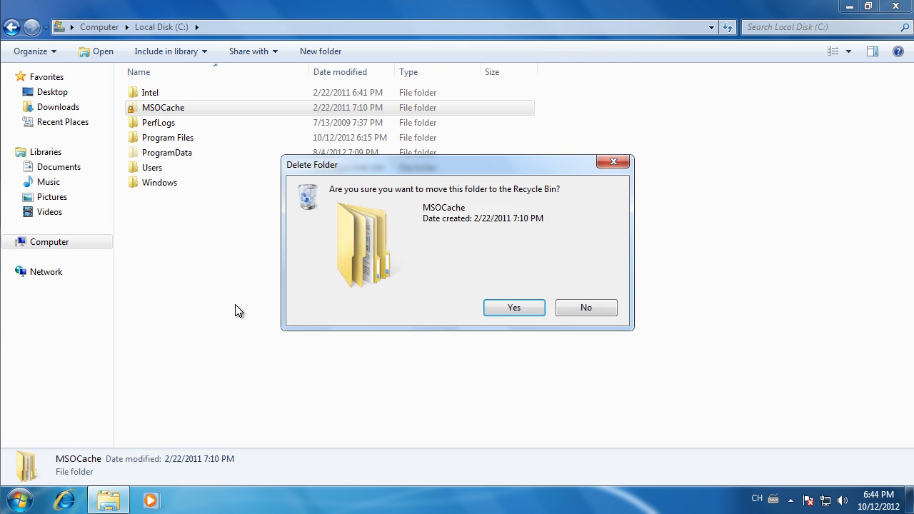
left_click(516, 307)
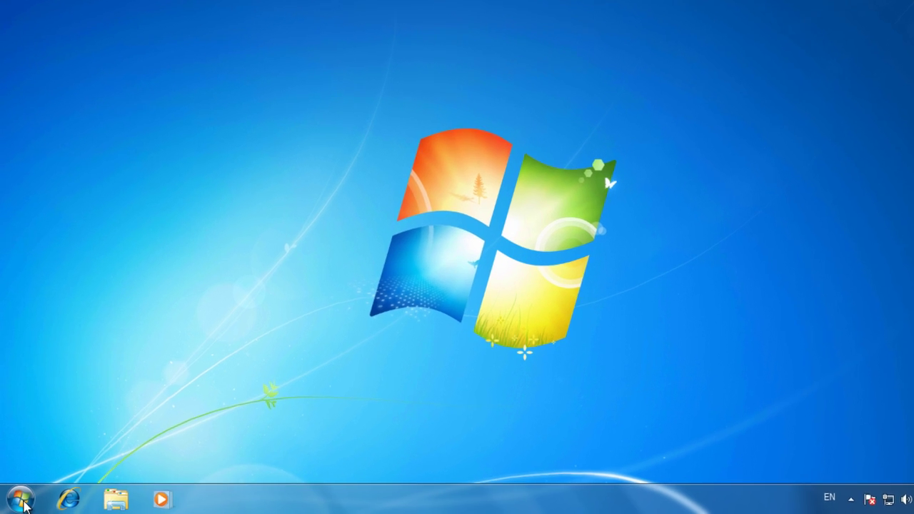
Step: Open the %appdata%\microsoft\templates folder from the Run dialog
left_click(21, 498)
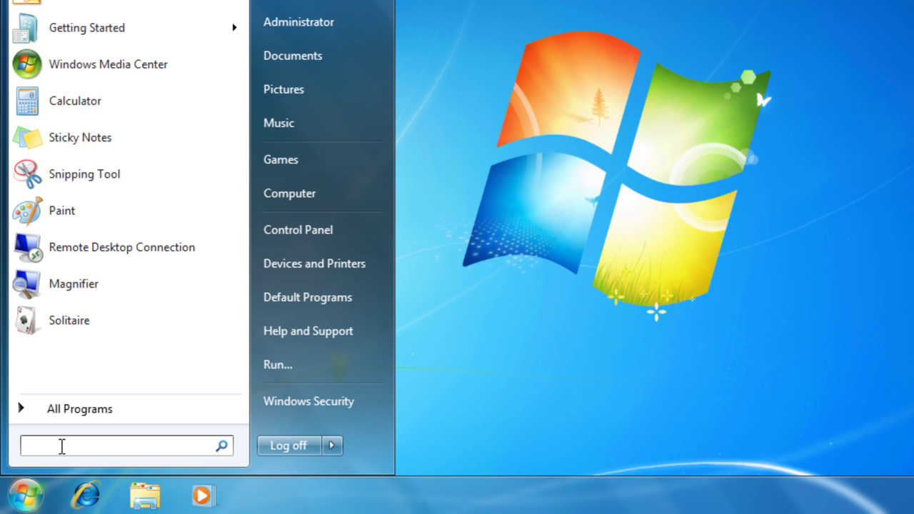
type("run")
key("Return")
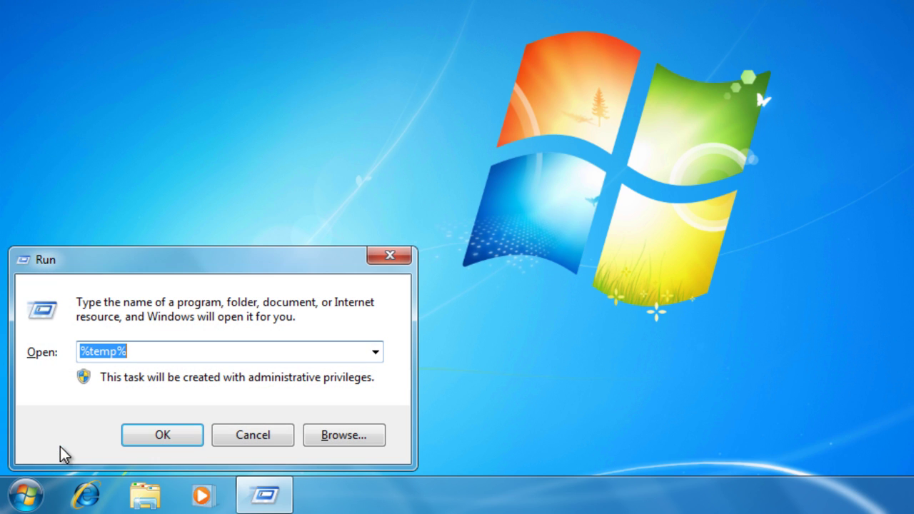
type("%appd")
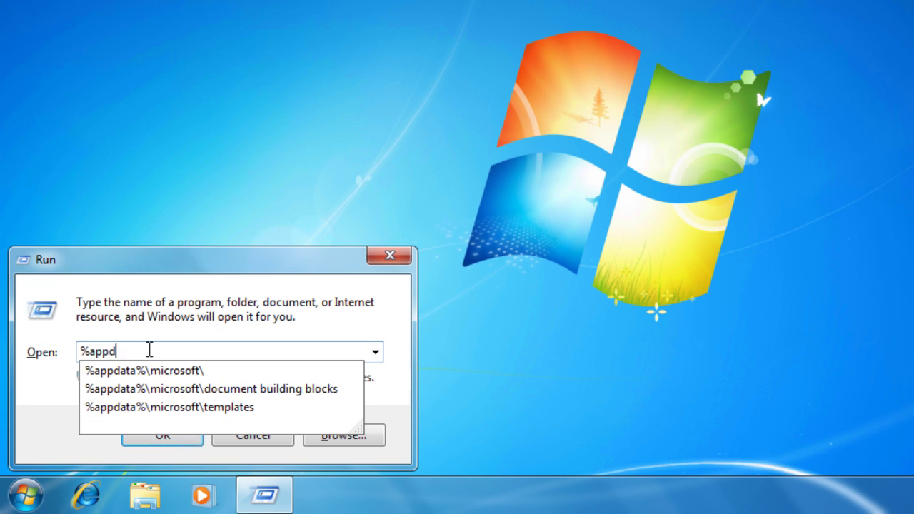
type("ata%\\microsof")
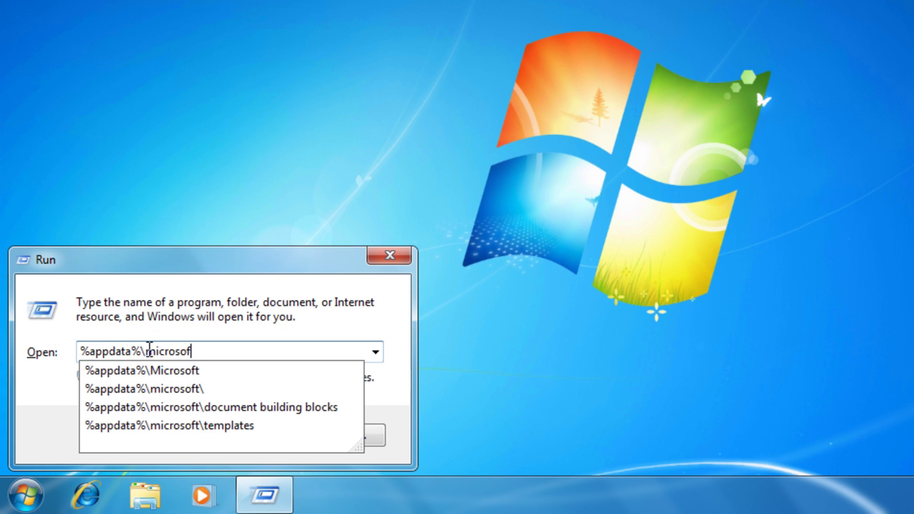
type("t\templates")
left_click(155, 433)
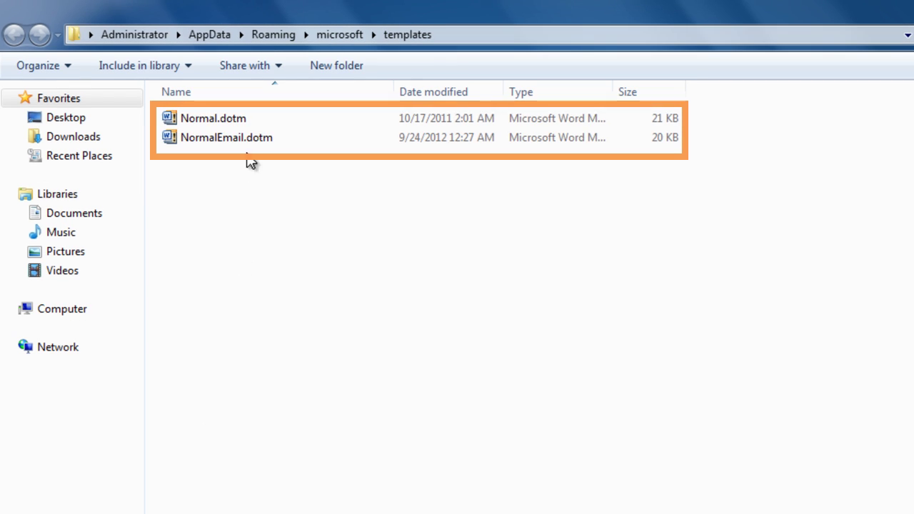
Step: Delete Normal.dotm and NormalEmail.dotm together
left_click(246, 120)
left_click(248, 144, "shift")
right_click(250, 150)
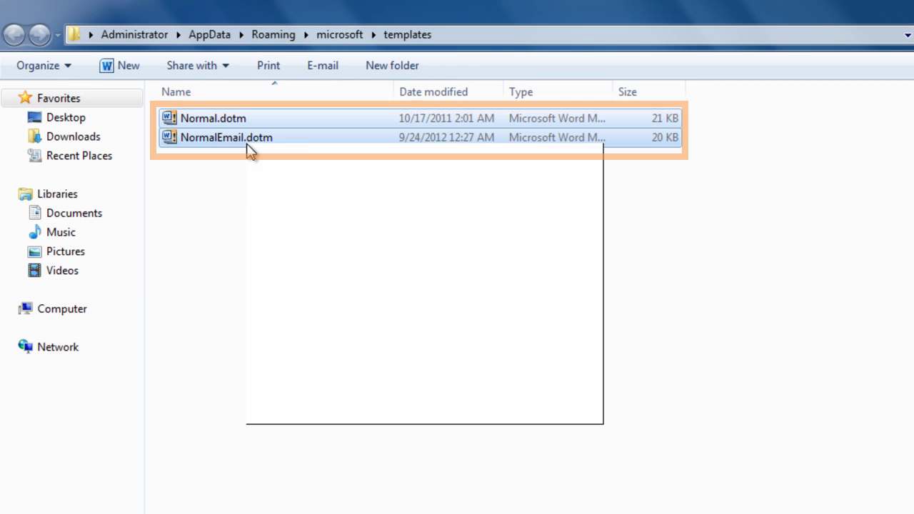
left_click(321, 366)
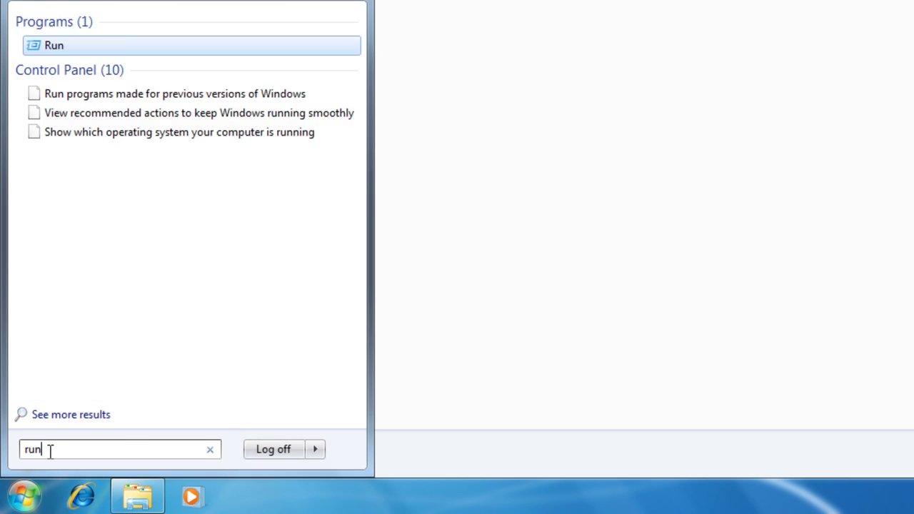
Step: Open %appdata%\microsoft\document building blocks from the Run dialog
key("Return")
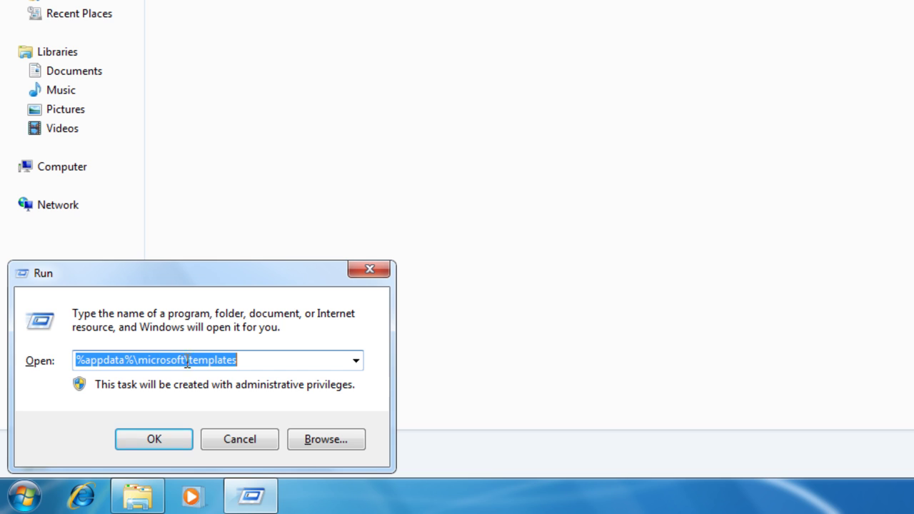
left_click_drag(187, 362, 280, 359)
type("document building block")
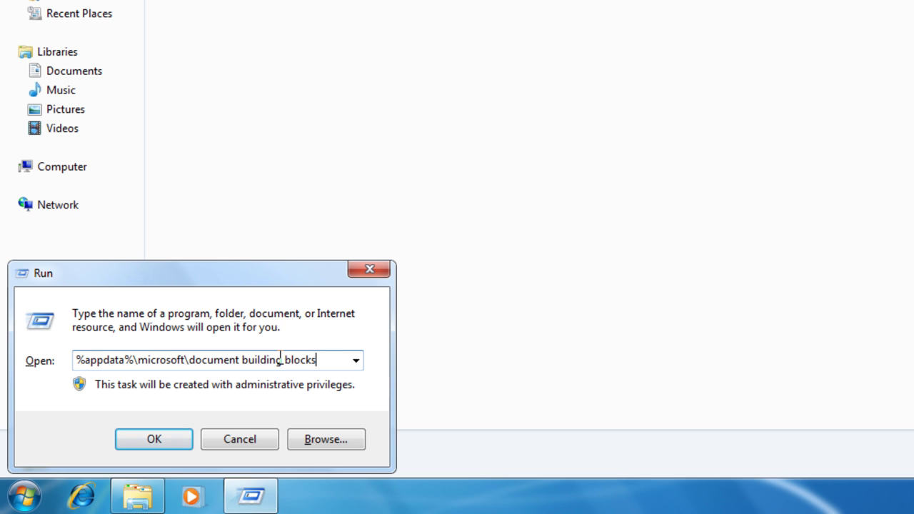
left_click(170, 442)
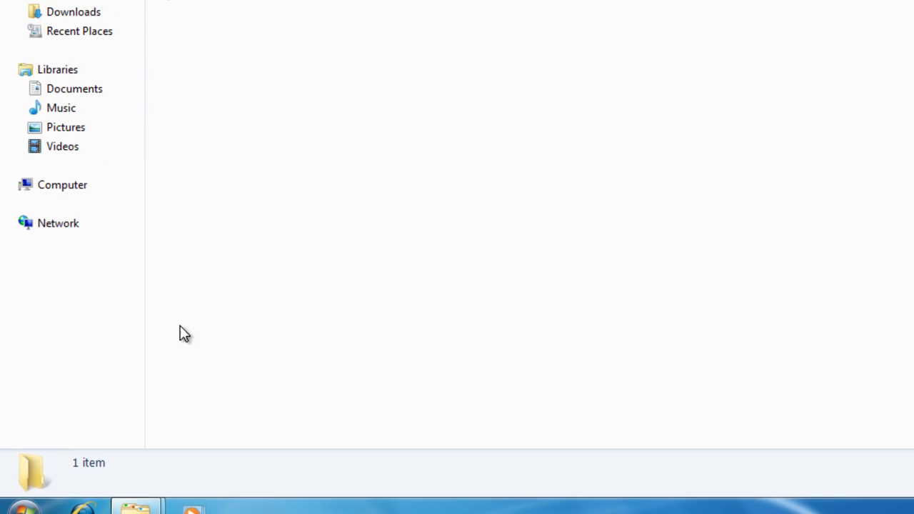
Step: In the 1033\14 subfolder, delete Building Blocks.dotx to the Recycle Bin
double_click(195, 122)
double_click(196, 127)
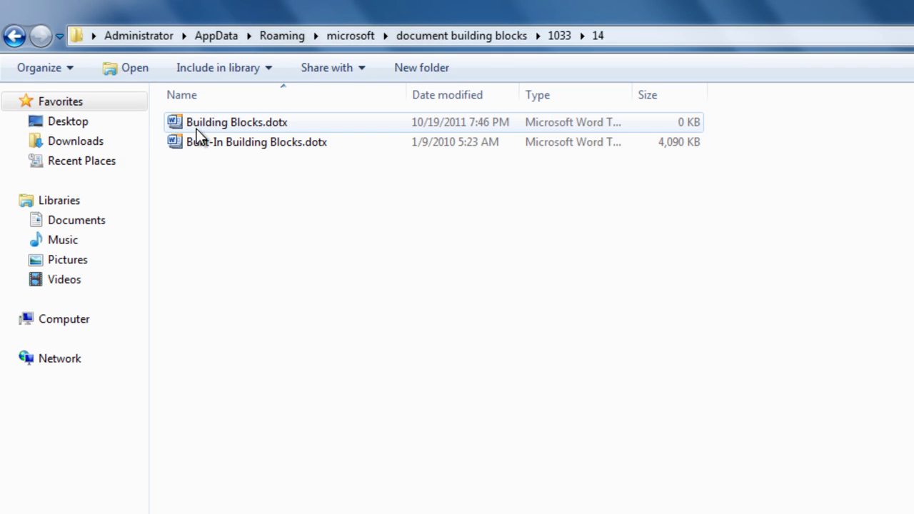
right_click(293, 123)
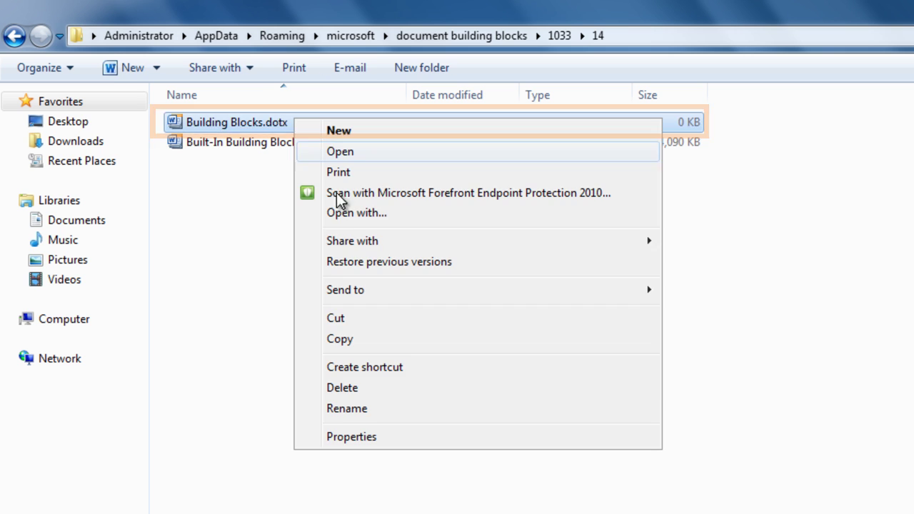
left_click(389, 394)
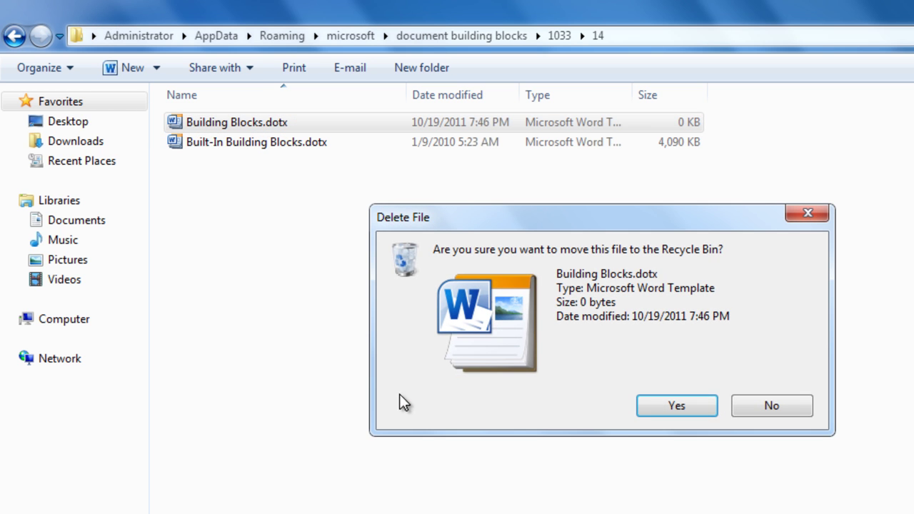
left_click(670, 413)
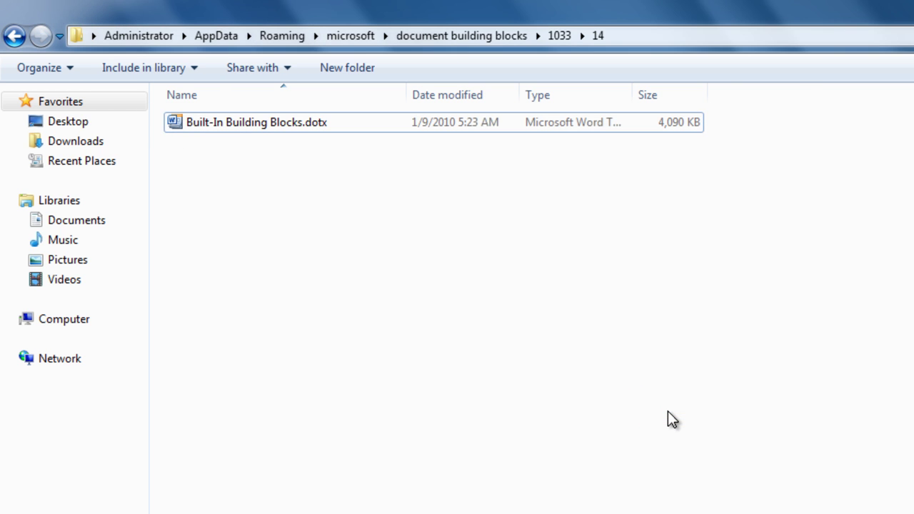
Step: Open the %temp% folder from the Run dialog
left_click(27, 500)
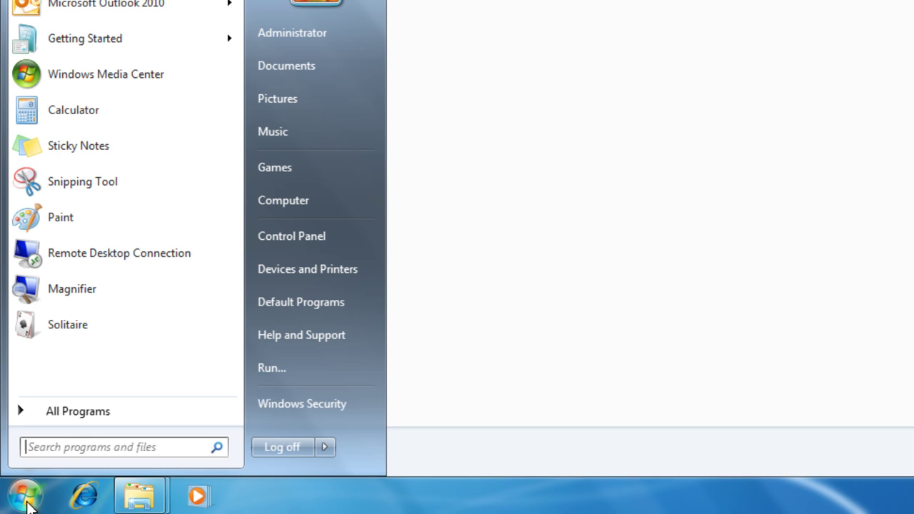
type("run")
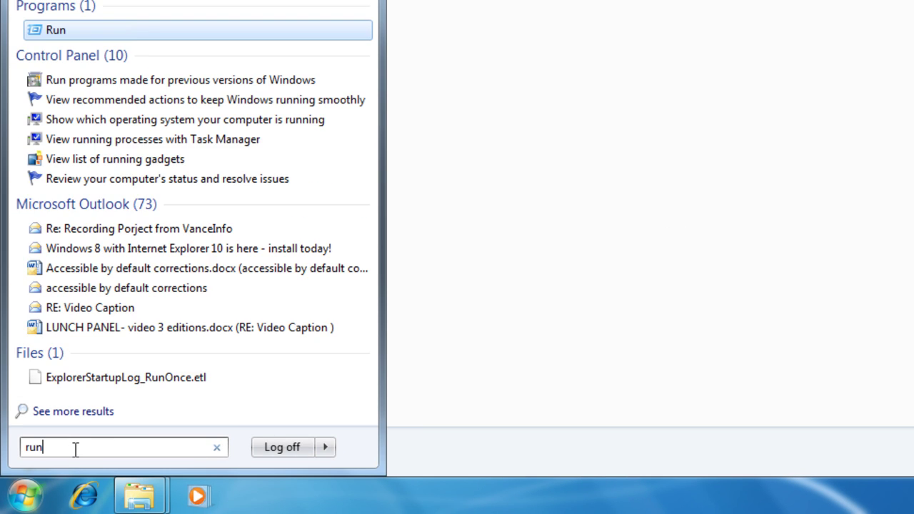
key("Return")
type("%te")
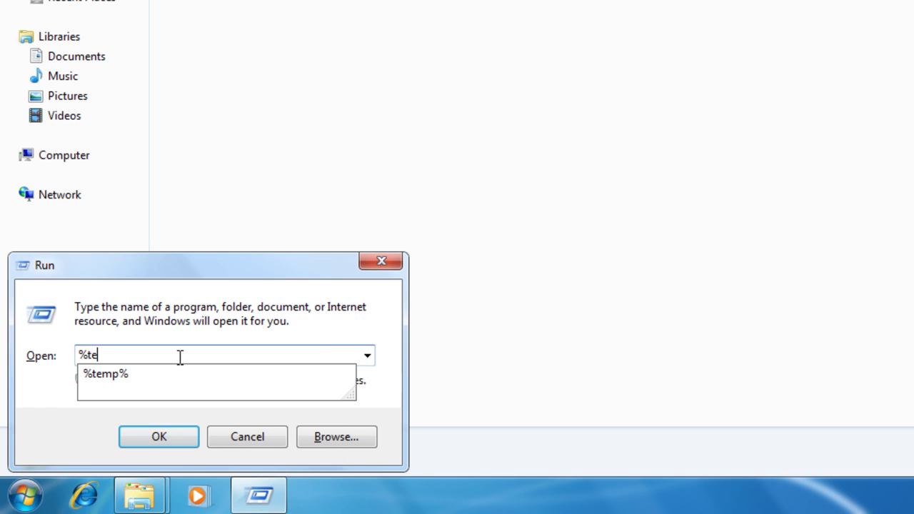
type("mp%")
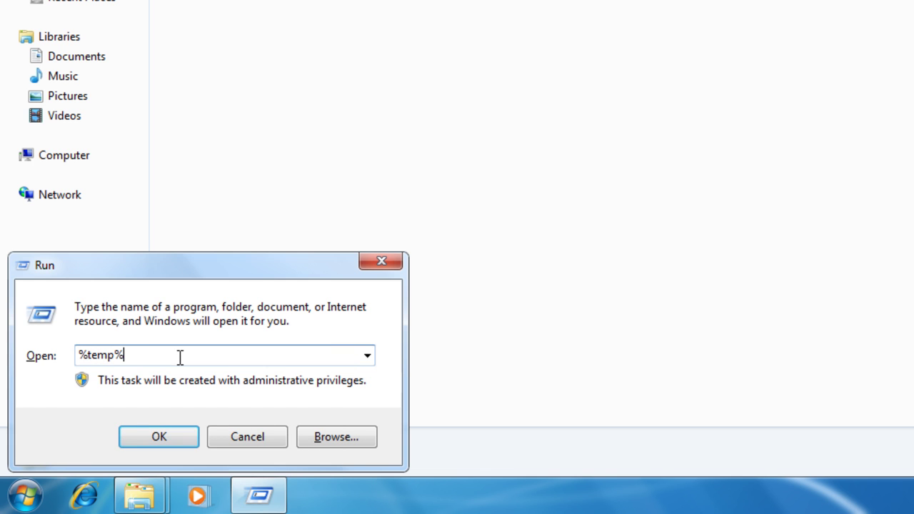
left_click(158, 437)
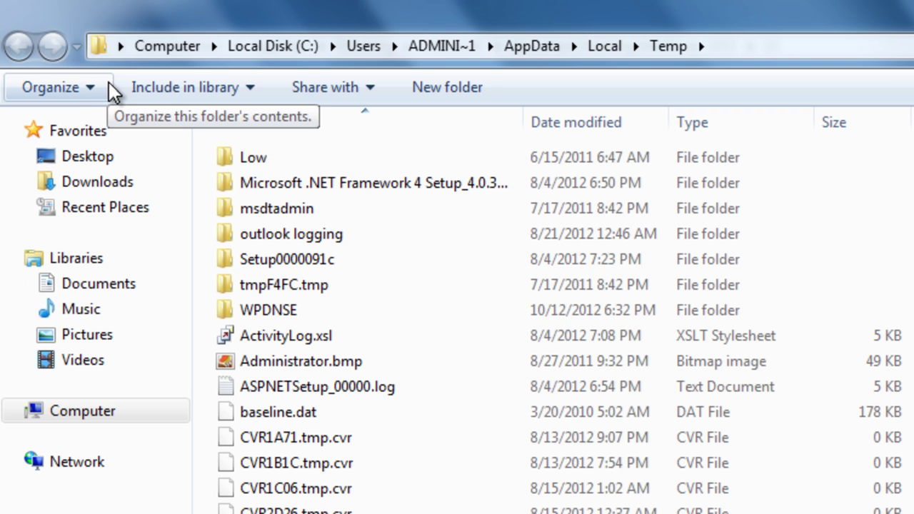
Step: Select all 160 Temp items and delete them to the Recycle Bin
key("alt")
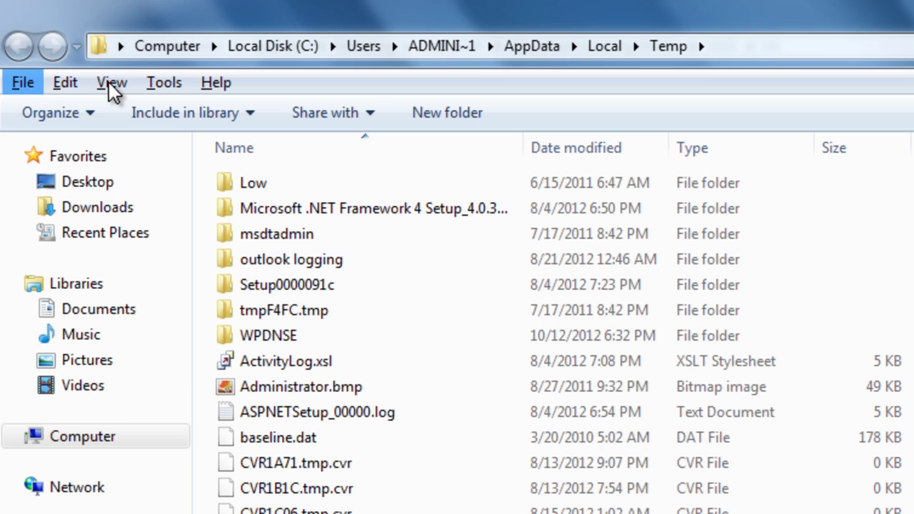
left_click(71, 84)
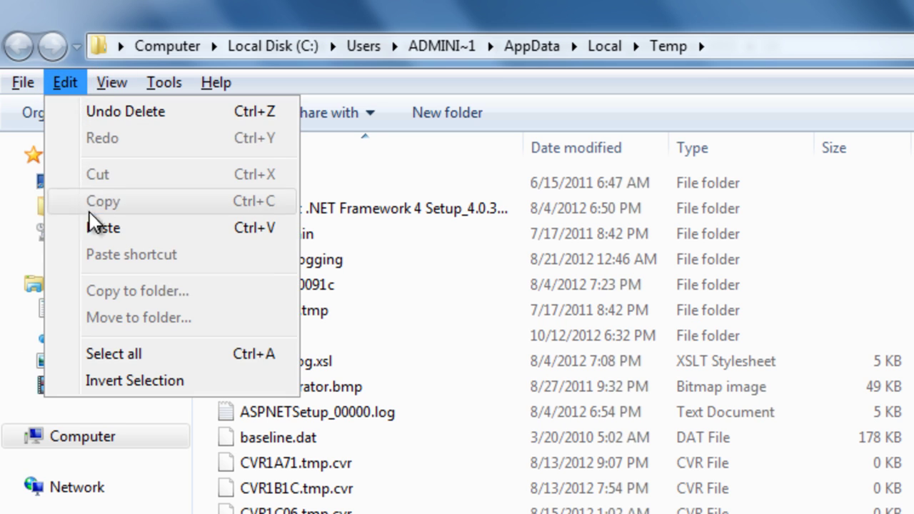
left_click(89, 355)
key("alt")
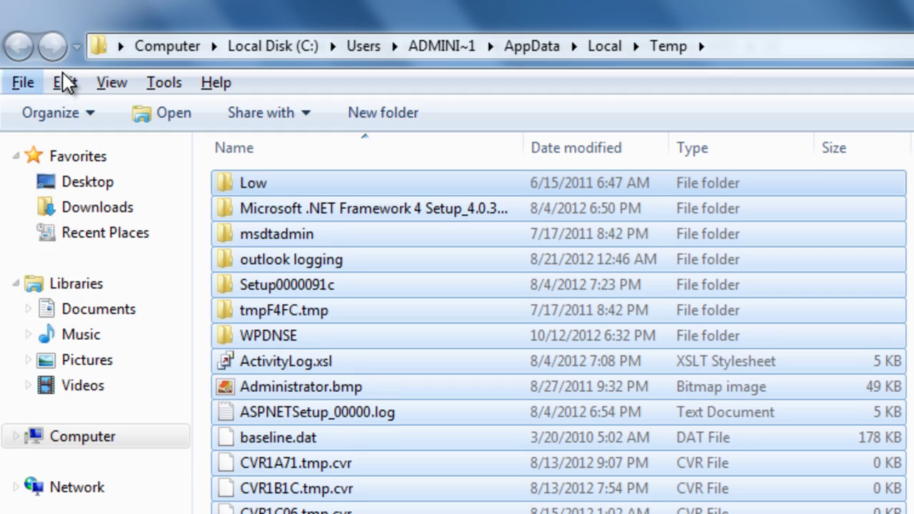
left_click(23, 83)
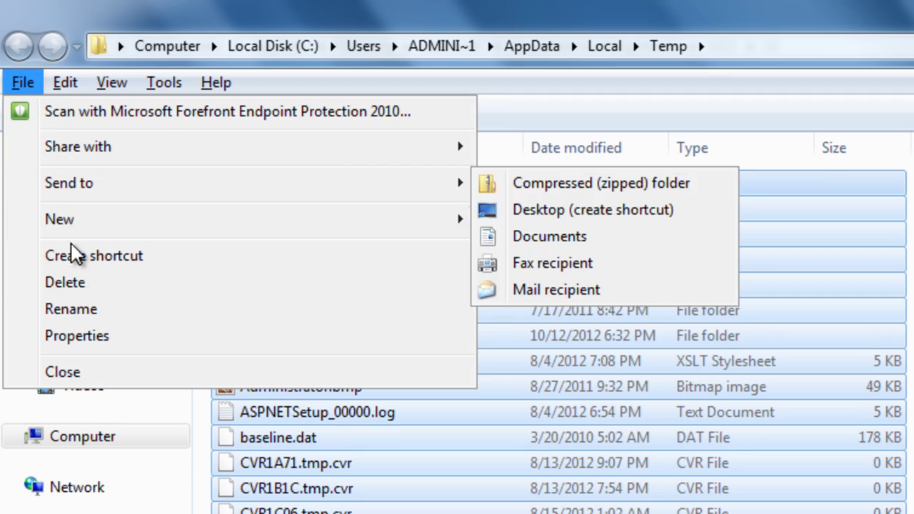
left_click(85, 285)
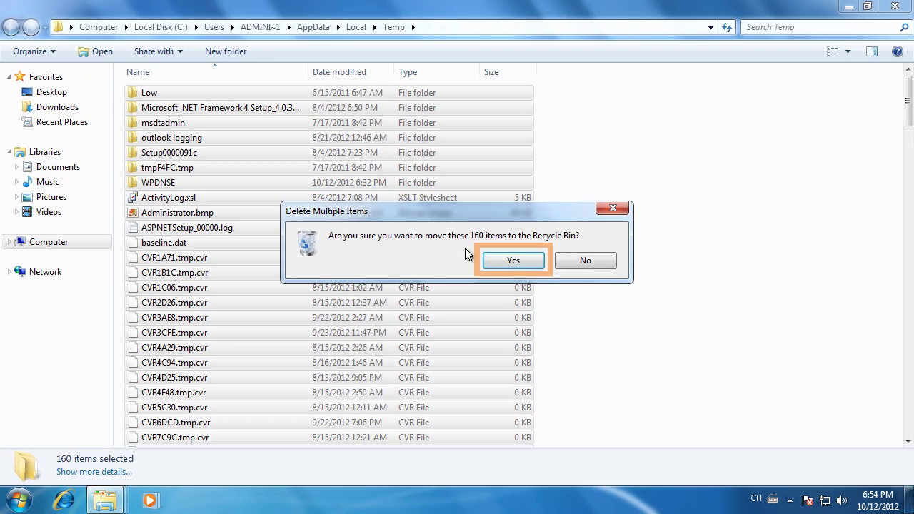
left_click(598, 309)
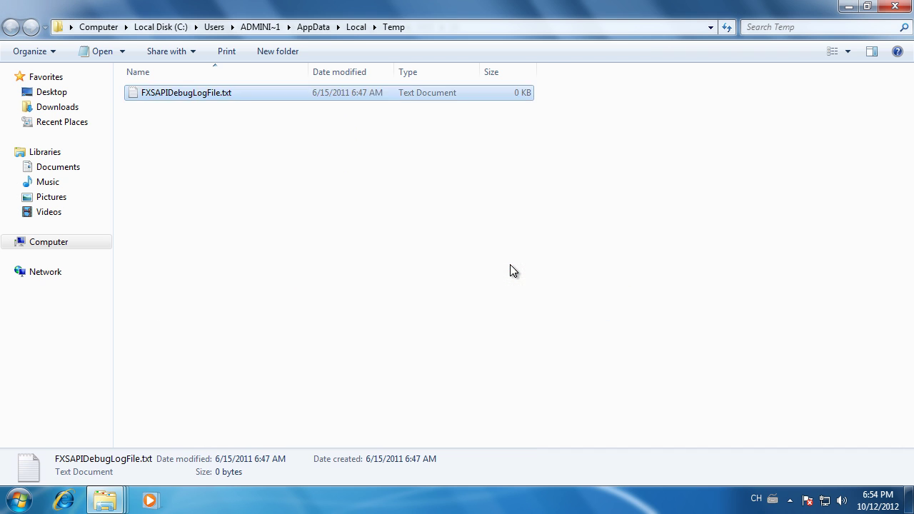
Step: Open %AllUsersprofile%\Application Data\Microsoft\Office\Data from the Run dialog
left_click(27, 501)
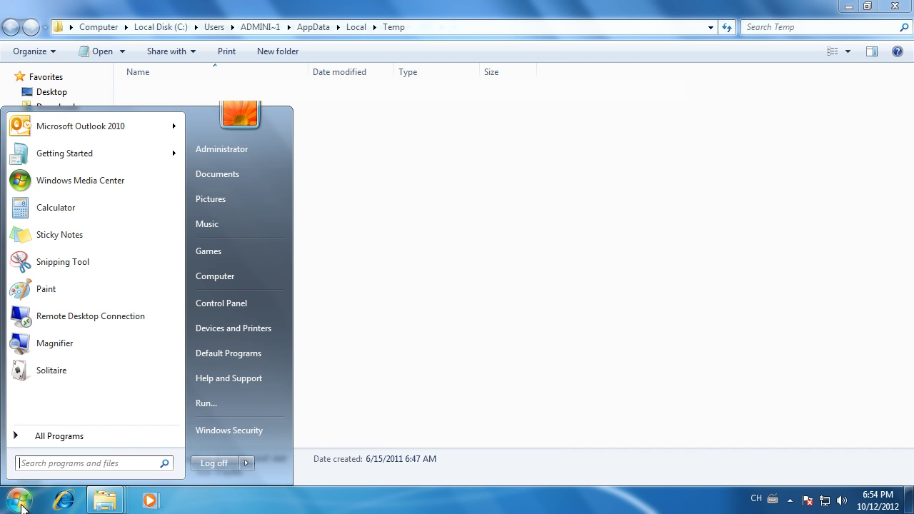
type("run")
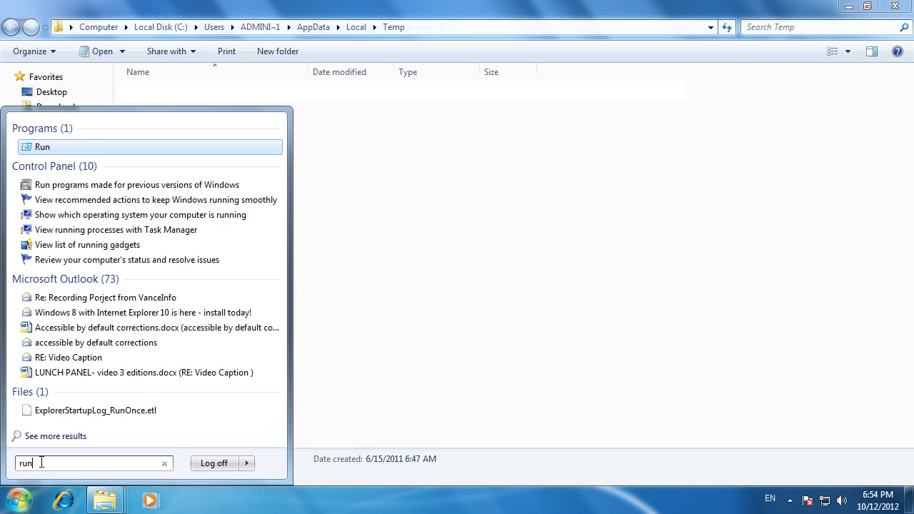
key("Return")
type("%AllUserspro")
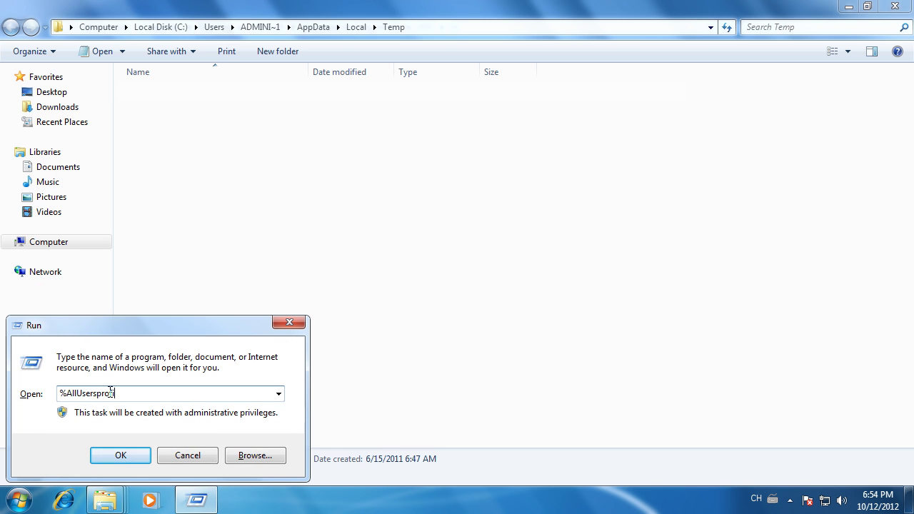
type("file%\\Application Data\\Micros")
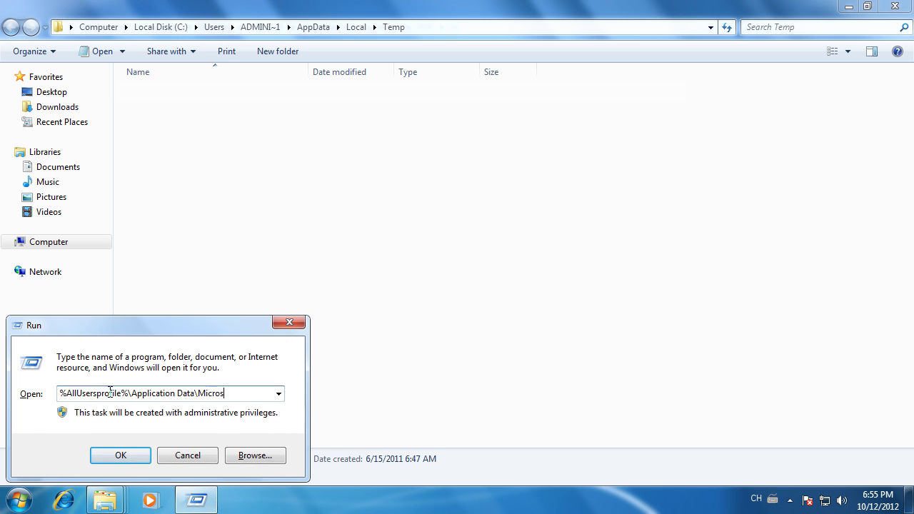
type("oft\\Office\\Data")
left_click(107, 455)
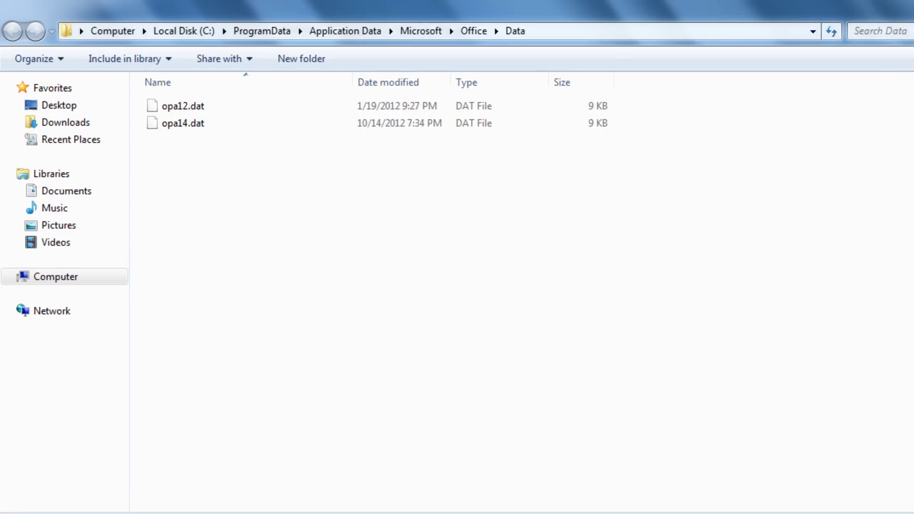
Step: Delete opa14.dat from the Office Data folder
left_click(261, 163)
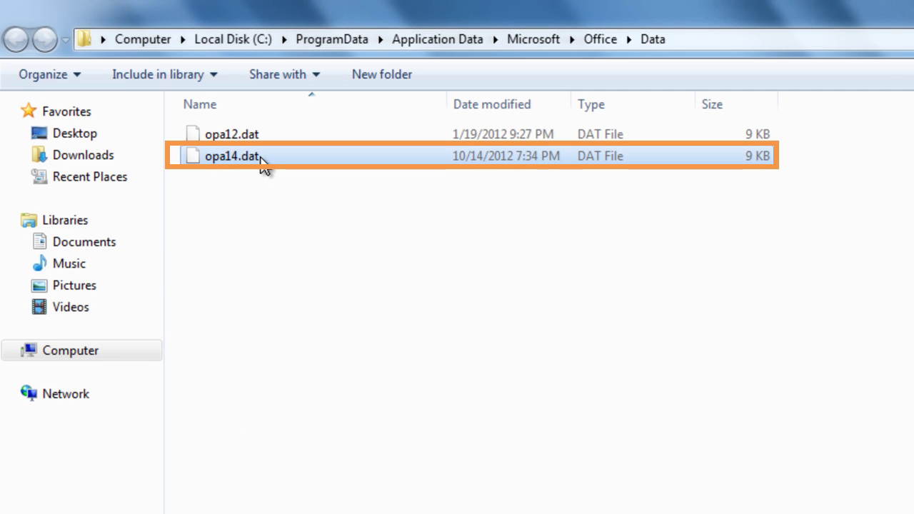
right_click(262, 163)
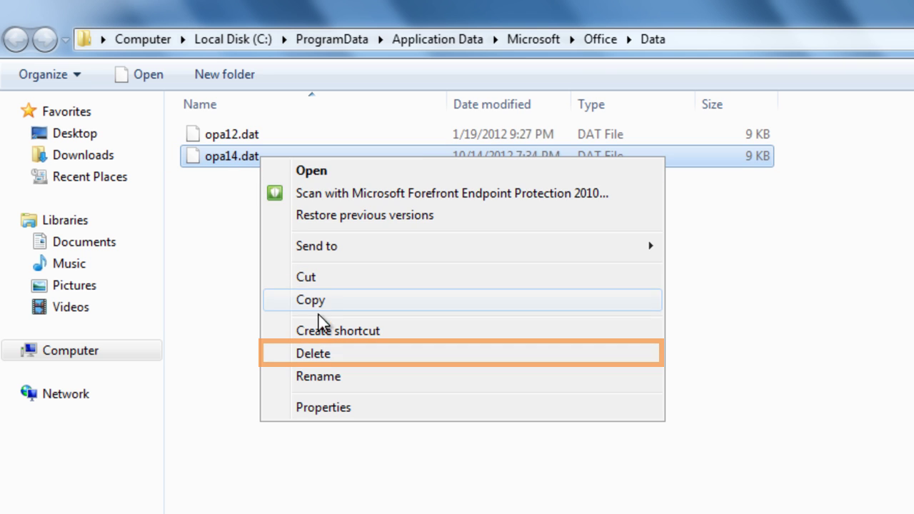
left_click(339, 357)
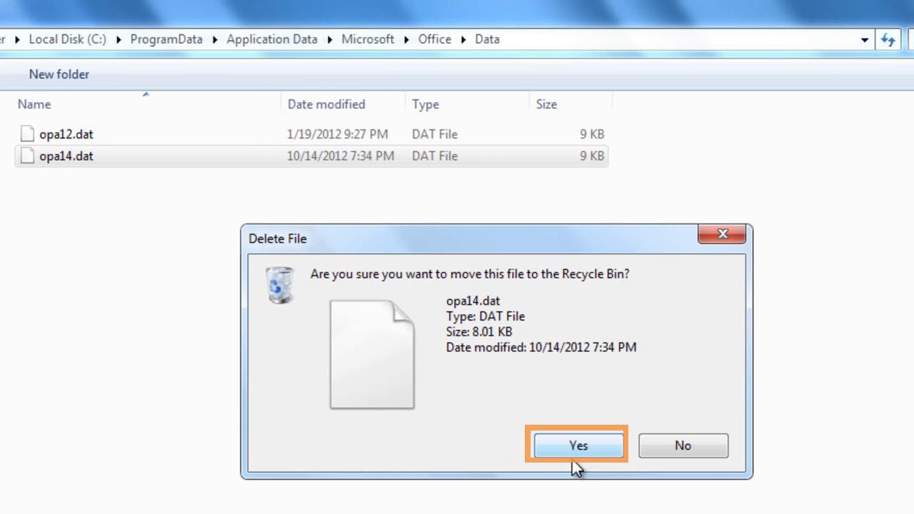
Step: Launch Registry Editor by running 'regedit' from the Run dialog
left_click(735, 455)
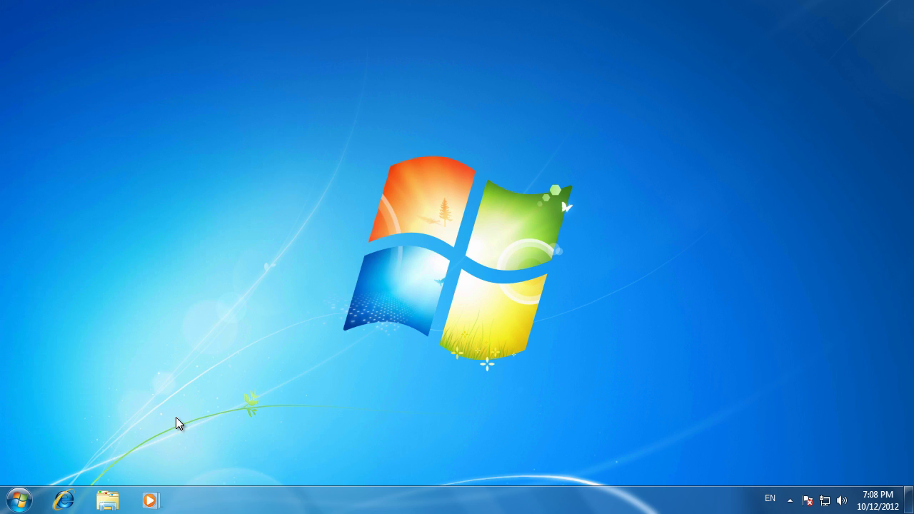
left_click(22, 502)
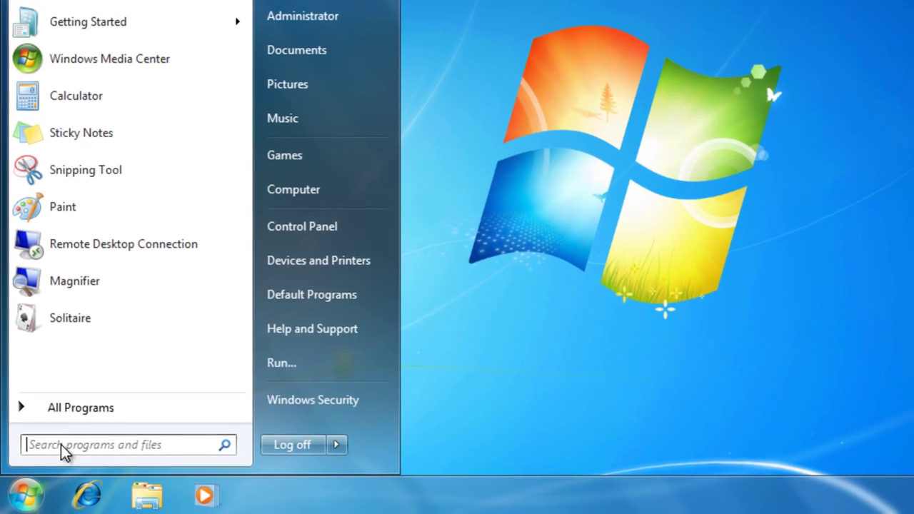
type("run")
key("Return")
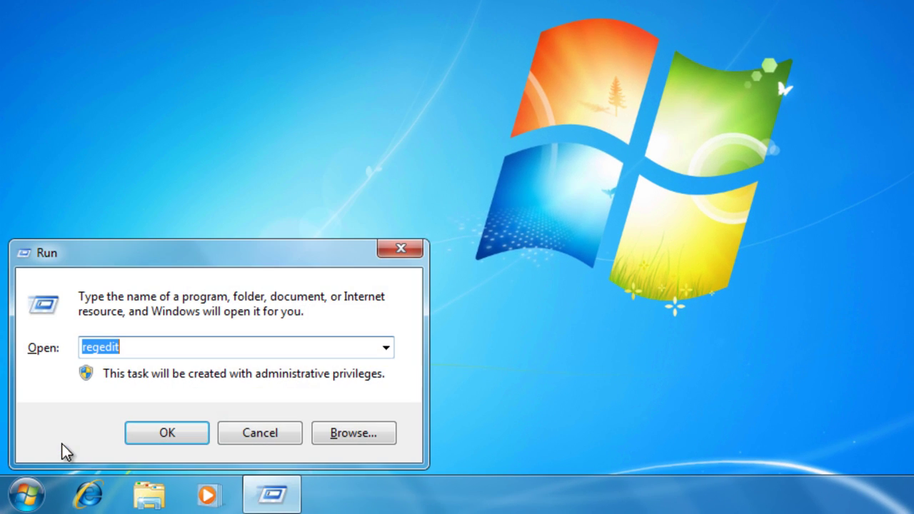
type("reged")
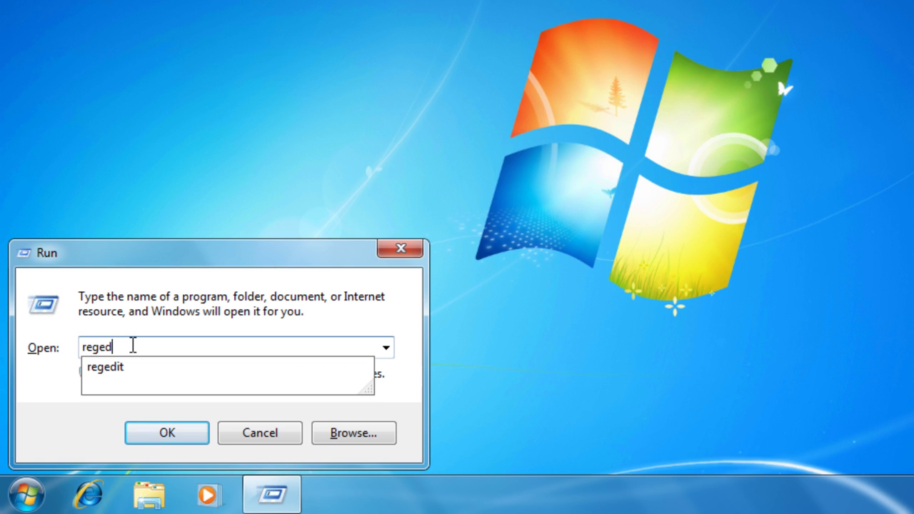
type("it")
left_click(167, 430)
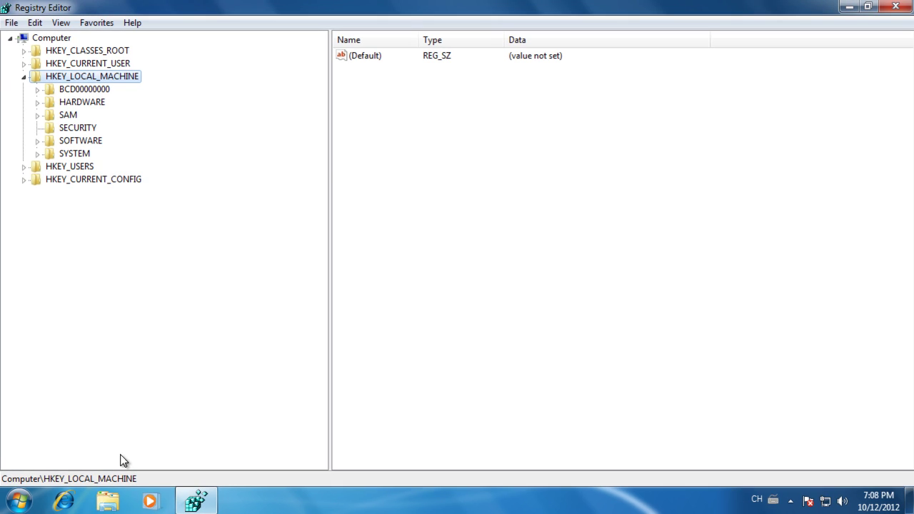
Step: Delete the HKEY_CURRENT_USER\Software\Microsoft\Office\14.0 key and confirm the removal
double_click(69, 65)
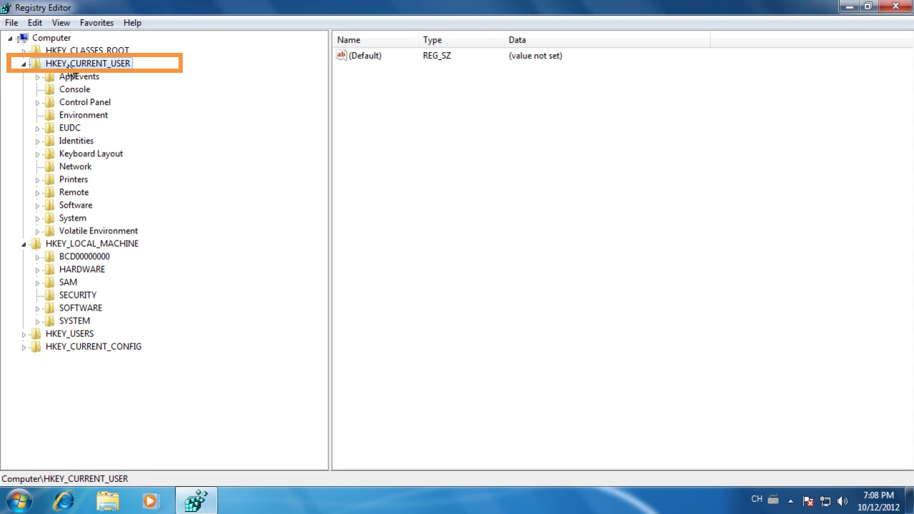
double_click(81, 207)
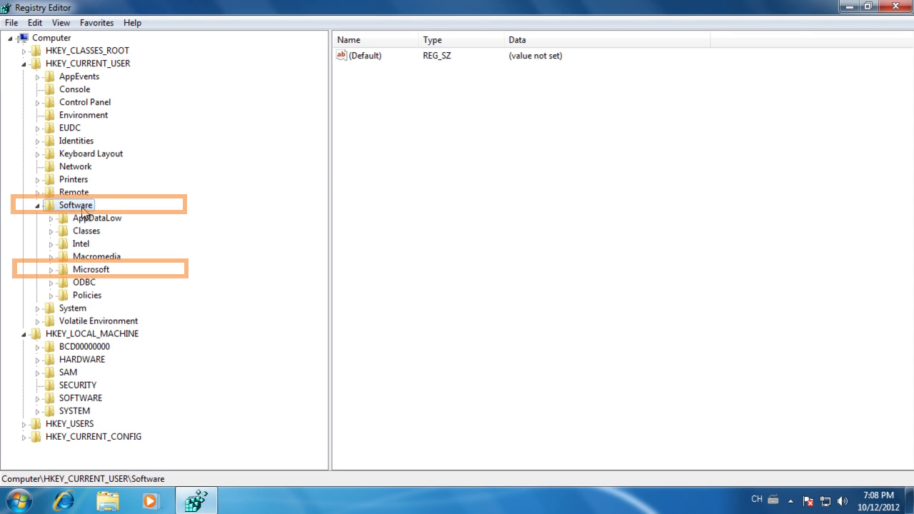
double_click(89, 272)
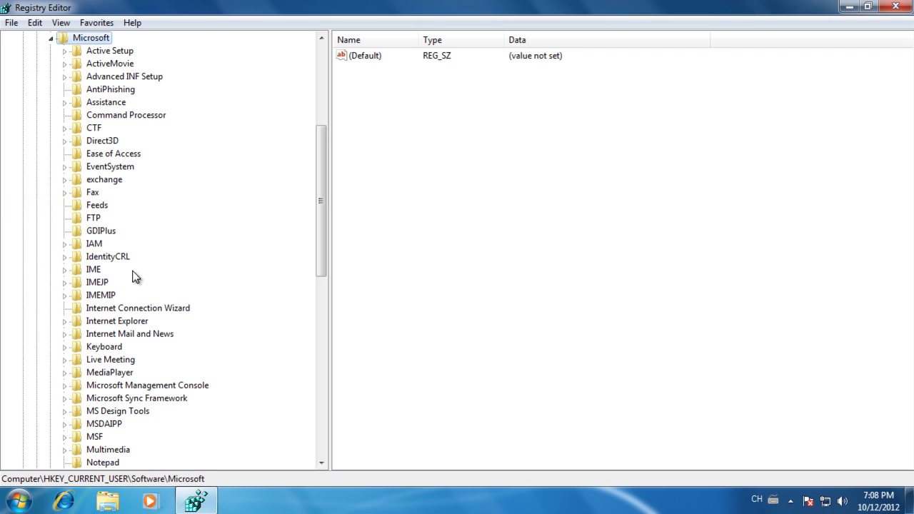
left_click_drag(323, 260, 322, 326)
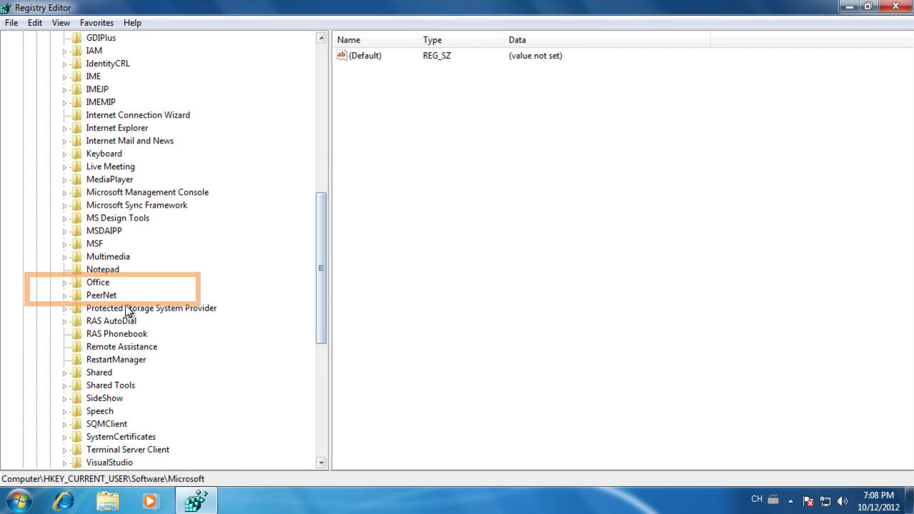
double_click(97, 282)
double_click(106, 295)
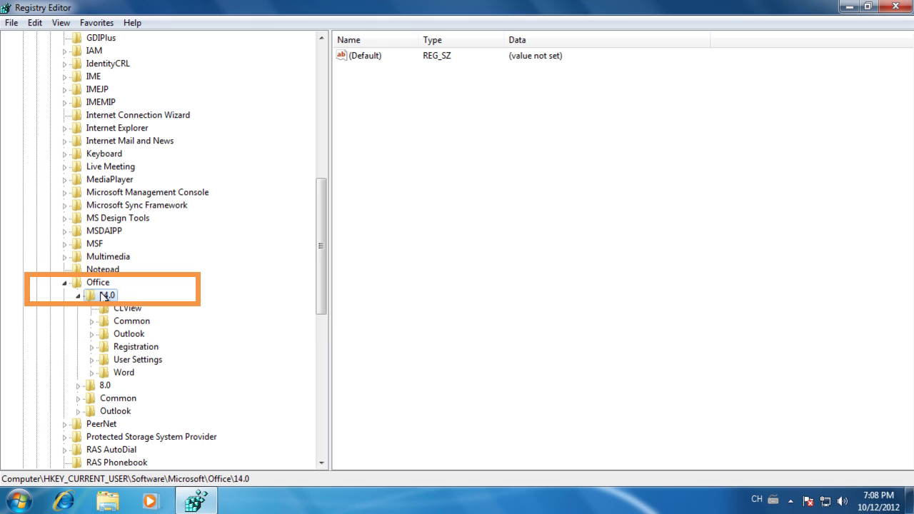
right_click(107, 297)
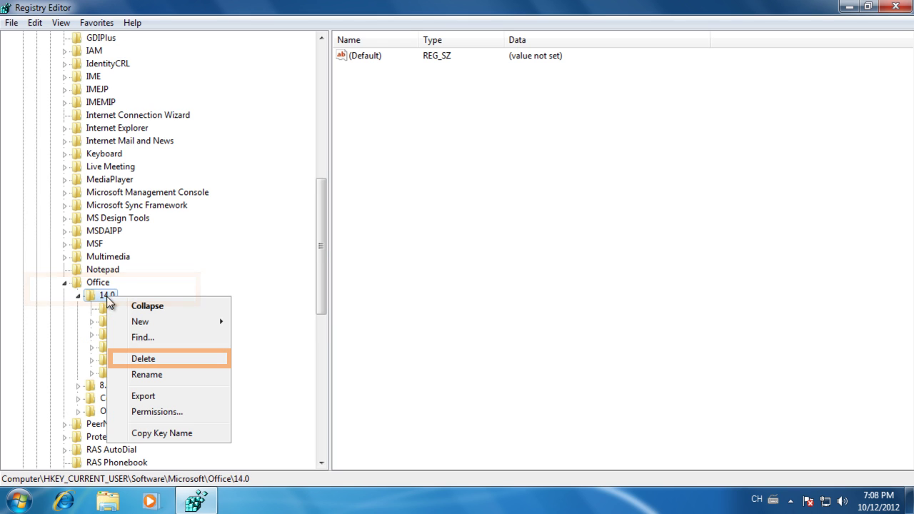
left_click(154, 359)
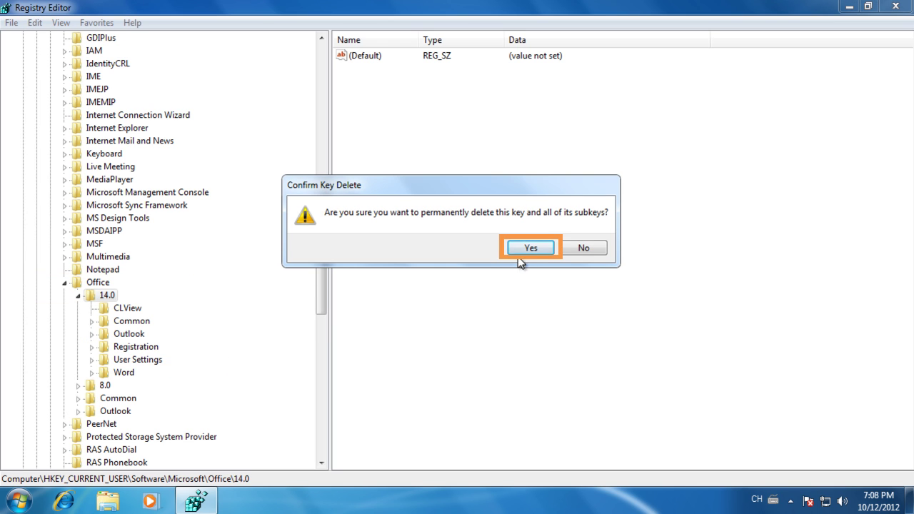
left_click(535, 248)
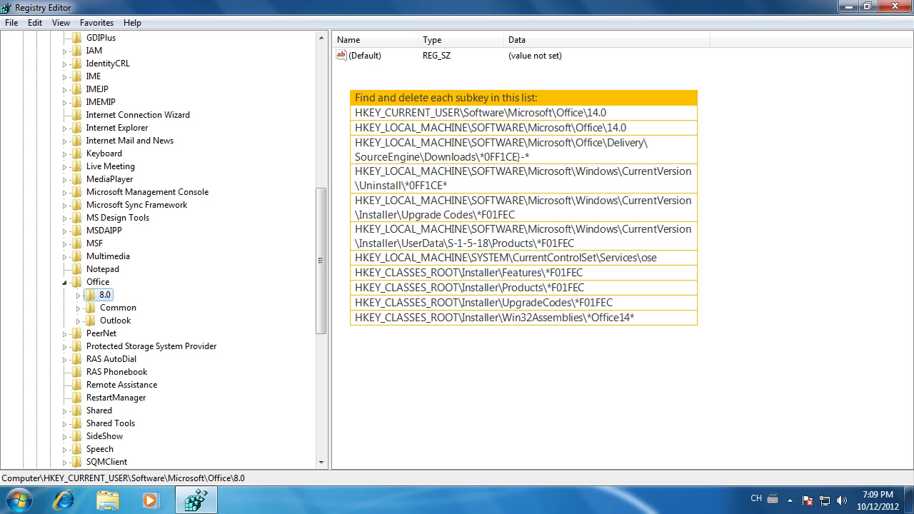
Step: Navigate to HKEY_LOCAL_MACHINE\SOFTWARE\Microsoft\Windows\CurrentVersion\Uninstall to list its GUID product subkeys
left_click_drag(324, 269, 328, 402)
left_click(116, 364)
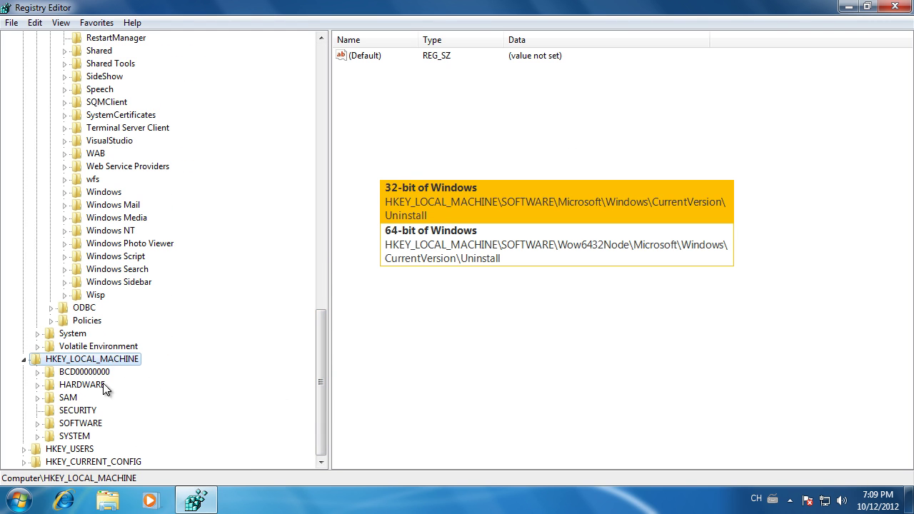
double_click(84, 424)
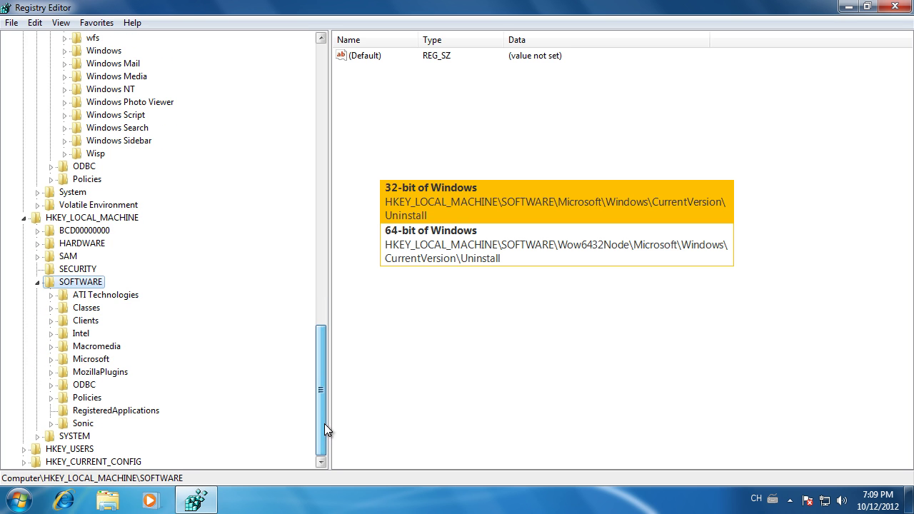
double_click(107, 357)
left_click_drag(320, 217, 325, 413)
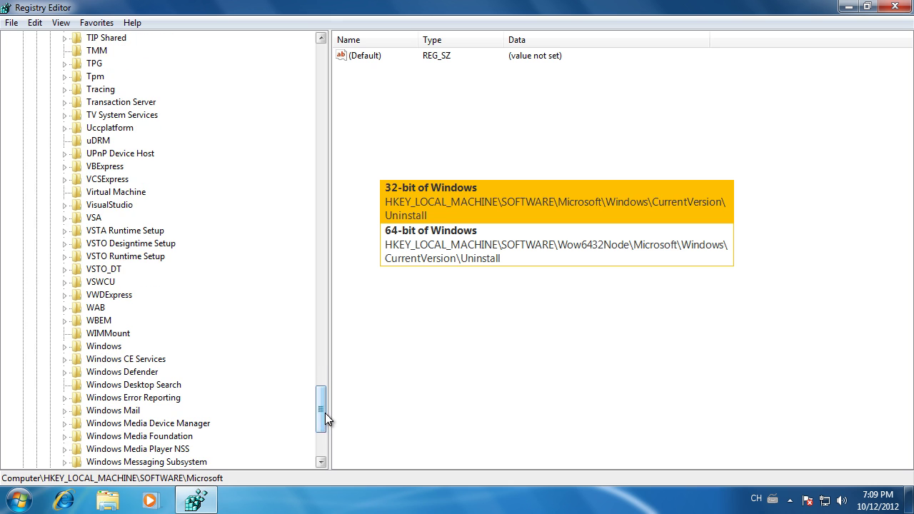
double_click(107, 346)
double_click(111, 357)
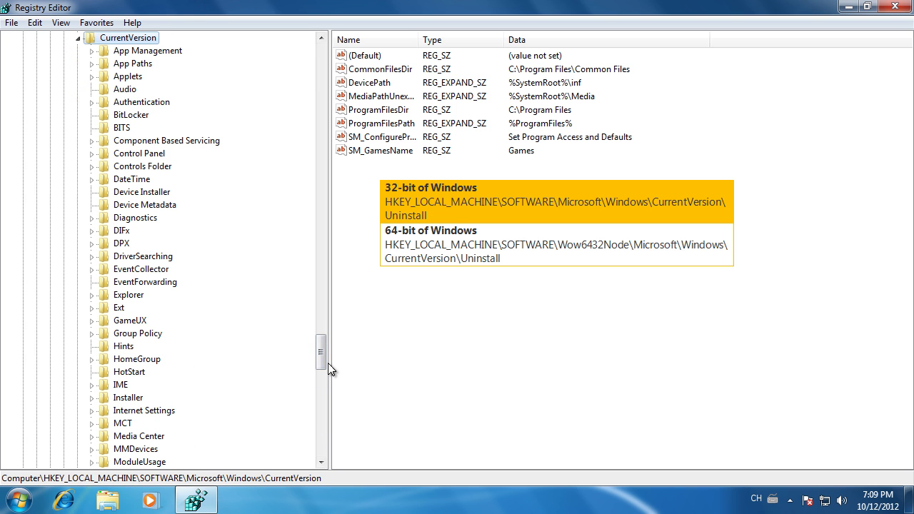
left_click_drag(323, 361, 325, 422)
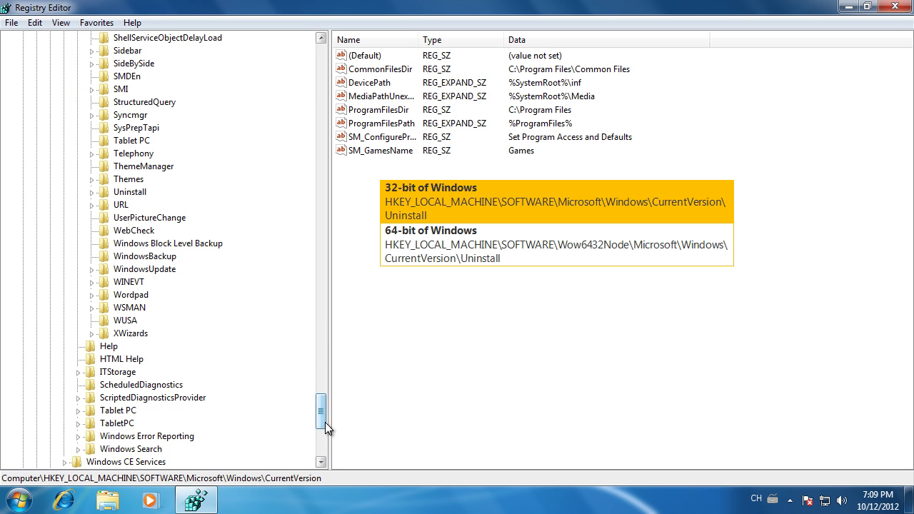
double_click(125, 193)
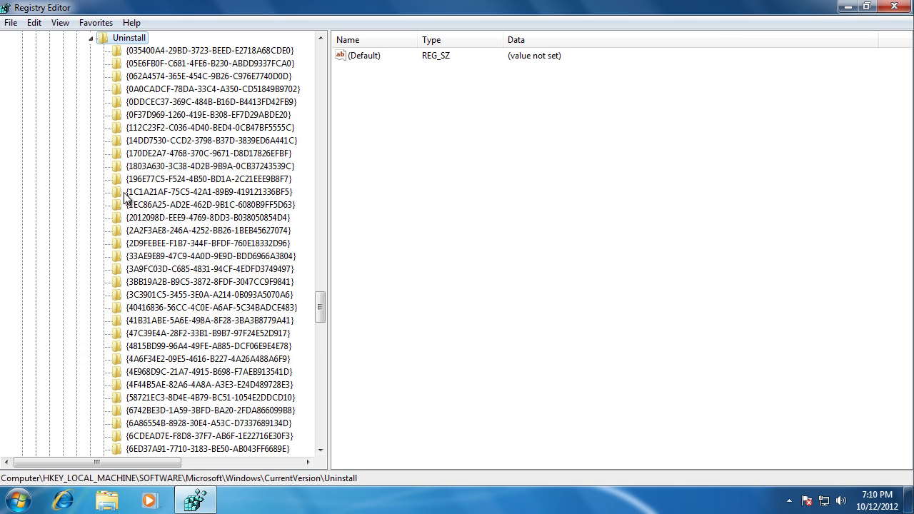
Step: Delete the UninstallString value from the {035400A4-29BD-3723-BEED-E2718A68CDE0} Uninstall subkey and confirm
left_click(161, 51)
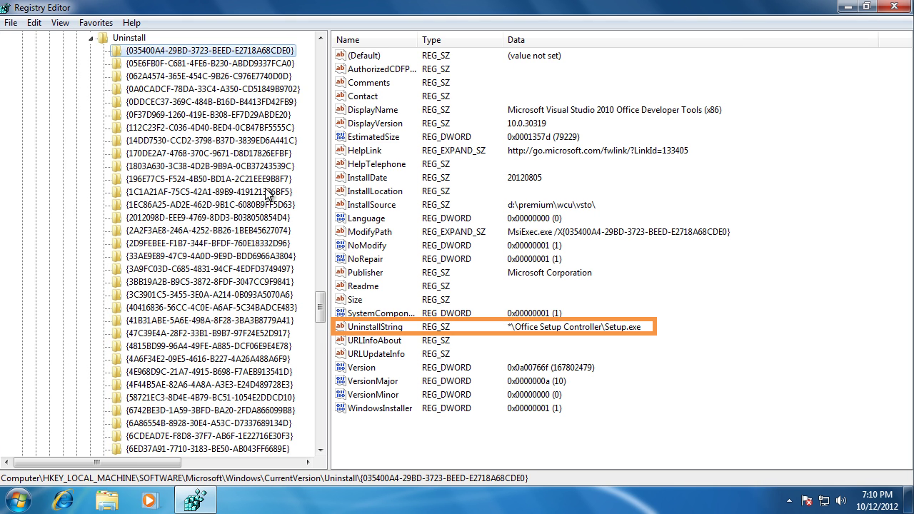
left_click(380, 326)
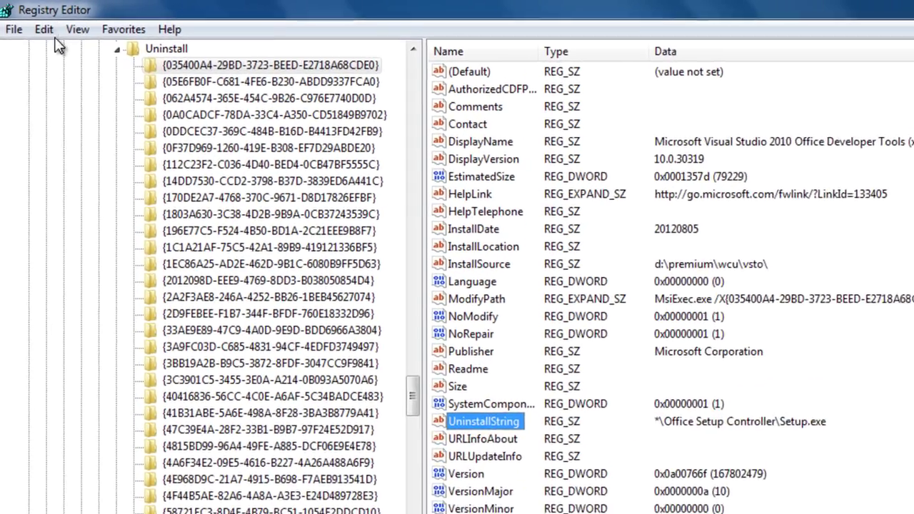
left_click(33, 22)
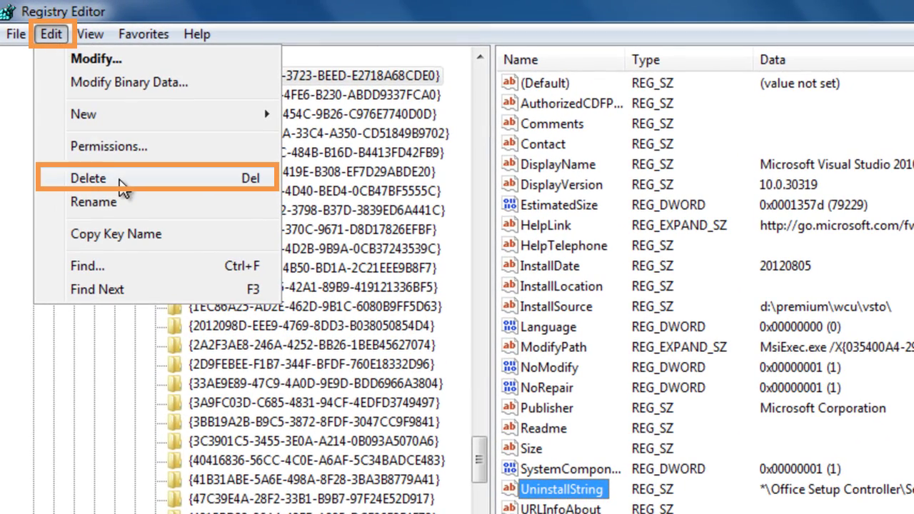
left_click(68, 177)
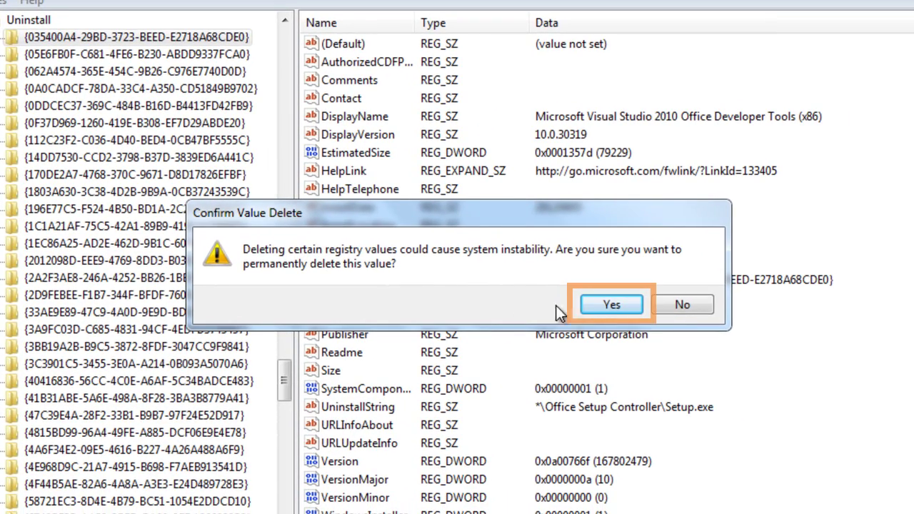
left_click(610, 305)
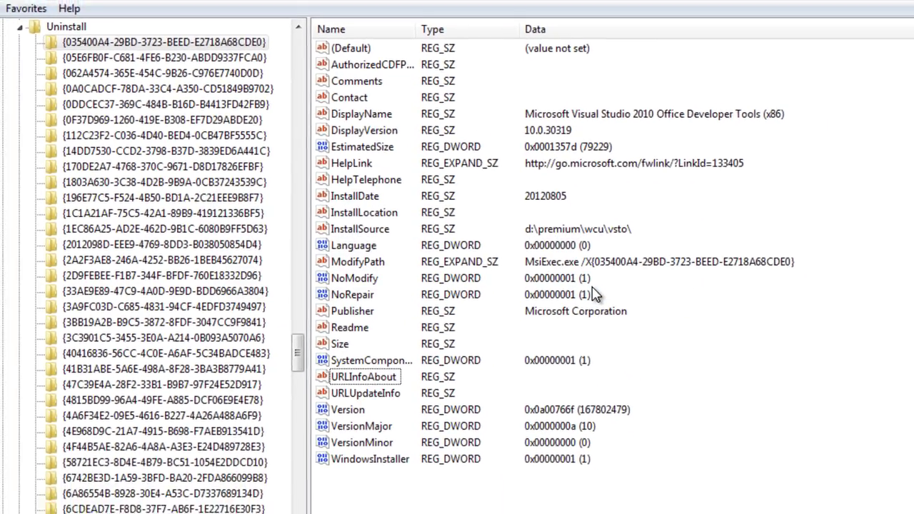